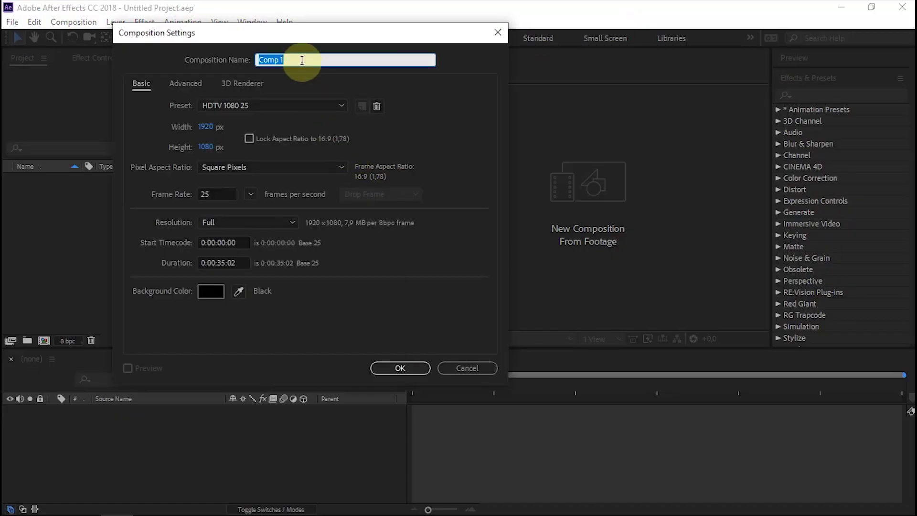
pyautogui.write('Vertical')
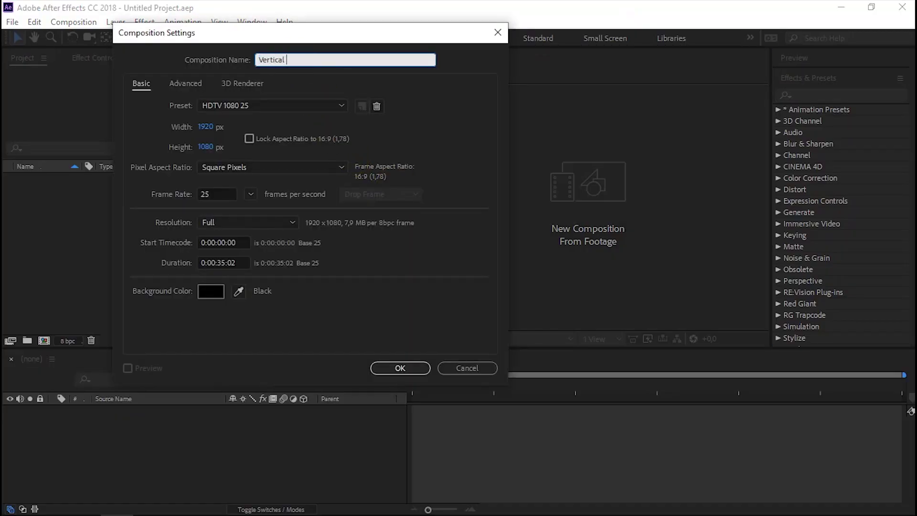
pyautogui.write('Charts')
# Name the new 1920×1080, 25 fps composition 'Vertical Charts' and confirm it
pyautogui.click(410, 369)
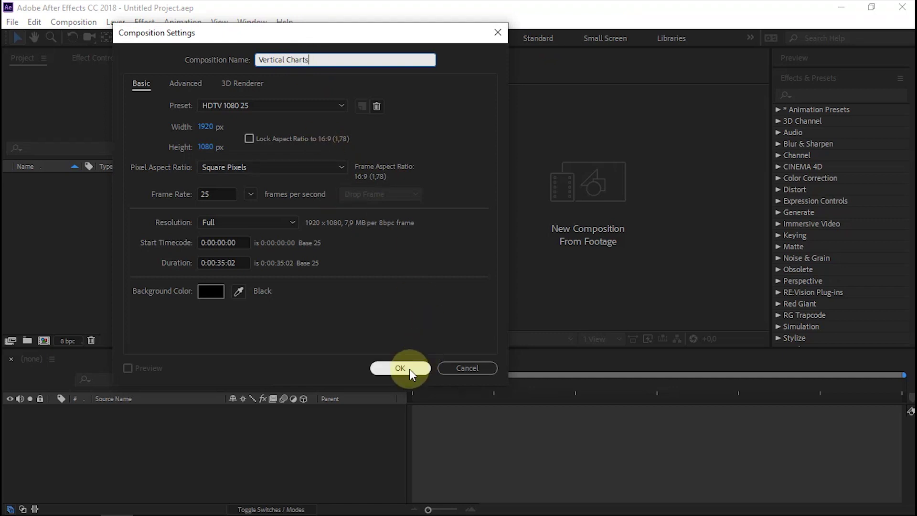
pyautogui.click(400, 369)
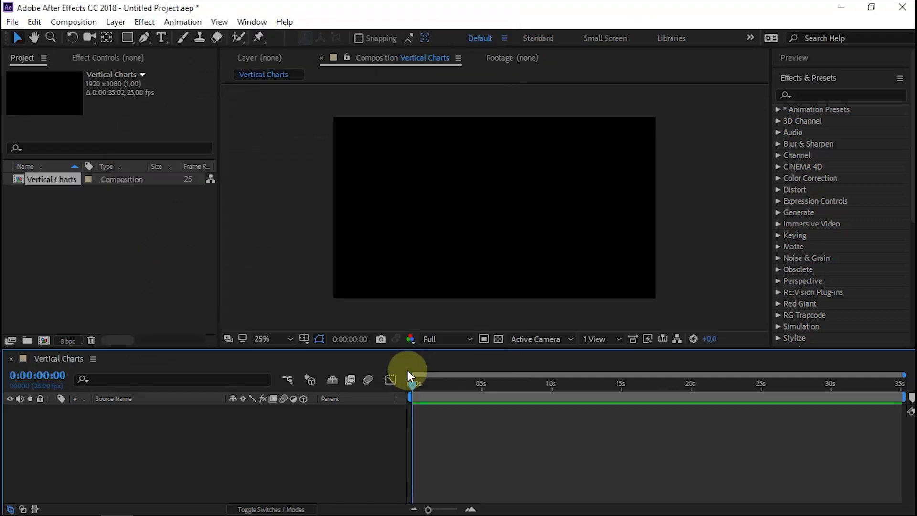
# Import the dark grunge background image from Downloads into the Project panel
pyautogui.click(82, 503)
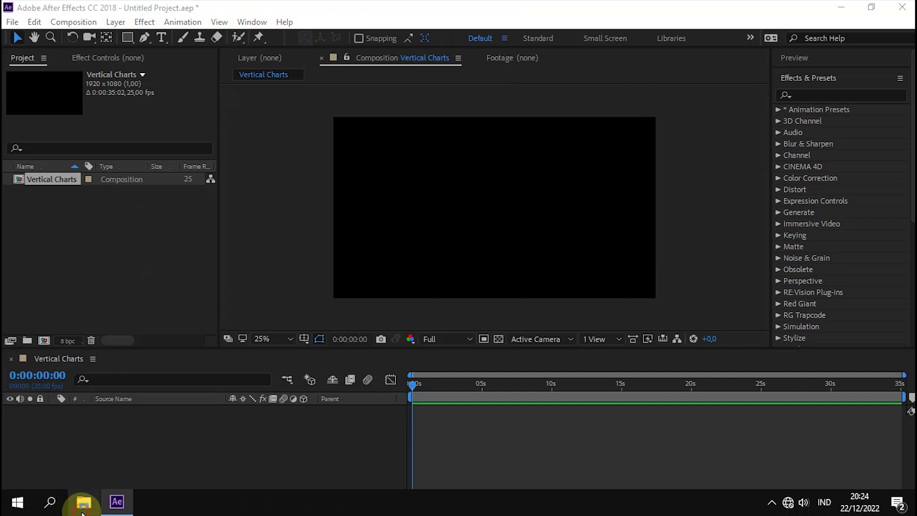
pyautogui.click(82, 503)
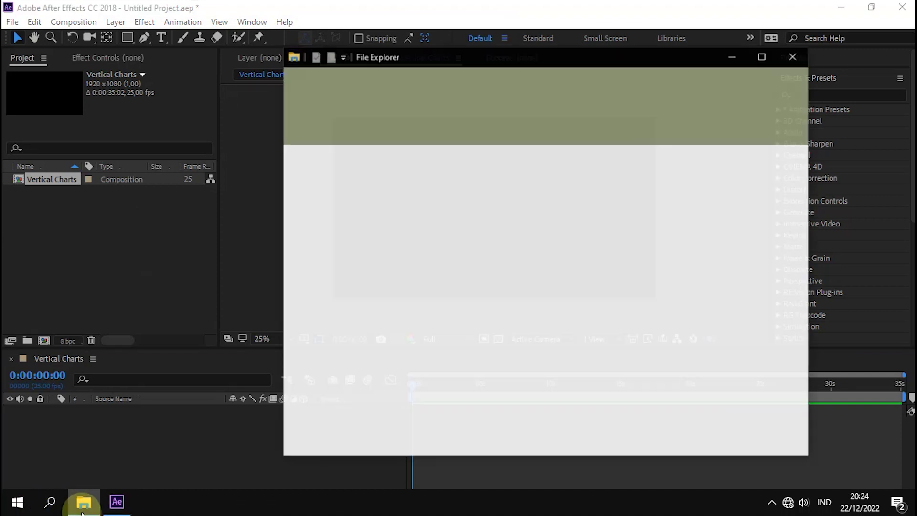
pyautogui.click(338, 287)
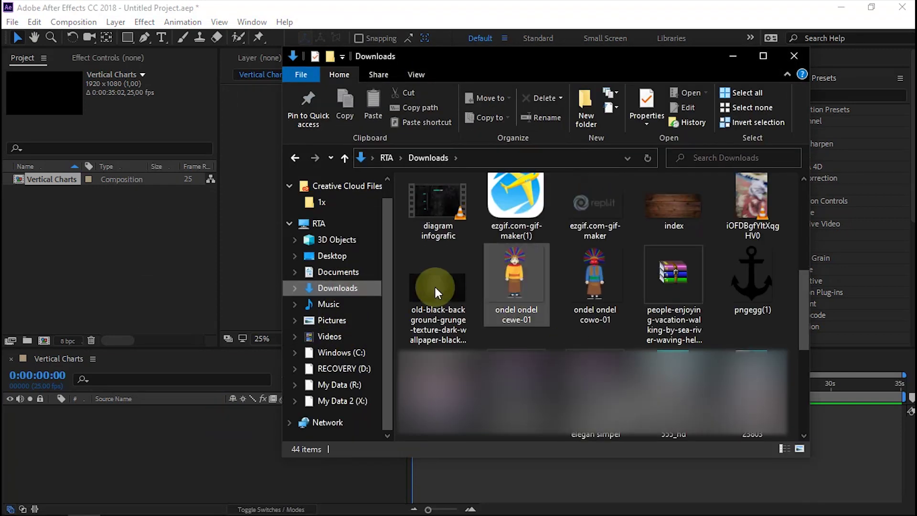
pyautogui.moveTo(436, 285); pyautogui.dragTo(152, 279)
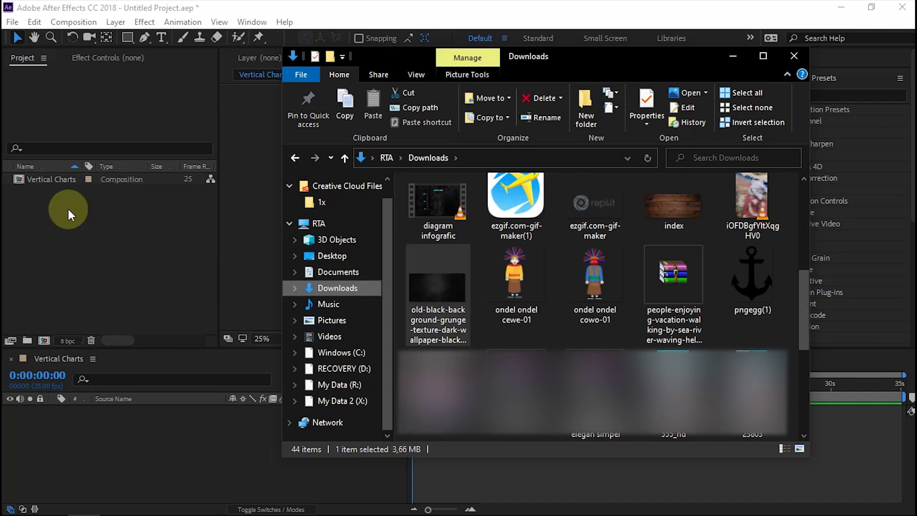
pyautogui.click(147, 8)
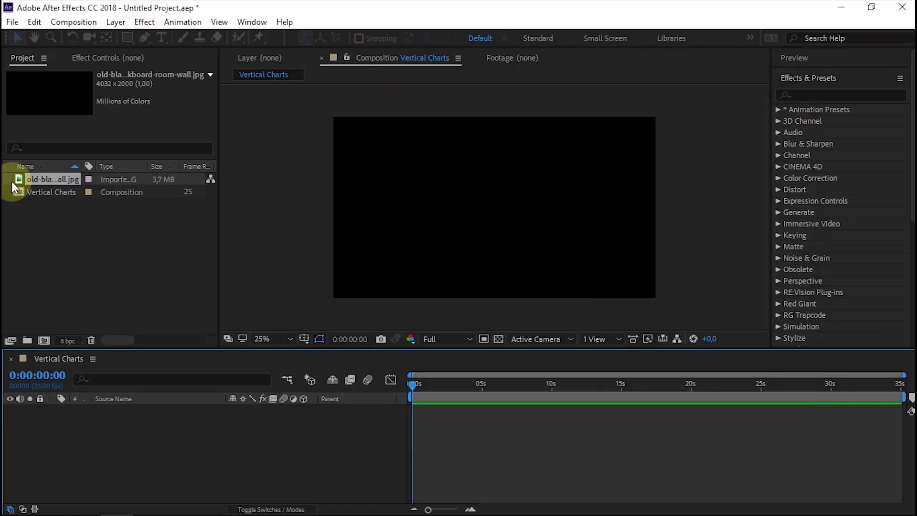
# Place the background in Vertical Charts, fit it to comp, and start choosing its label colour
pyautogui.moveTo(14, 180)
pyautogui.mouseDown()
pyautogui.moveTo(504, 201)
pyautogui.moveTo(493, 203)
pyautogui.mouseUp()
pyautogui.rightClick(494, 203)
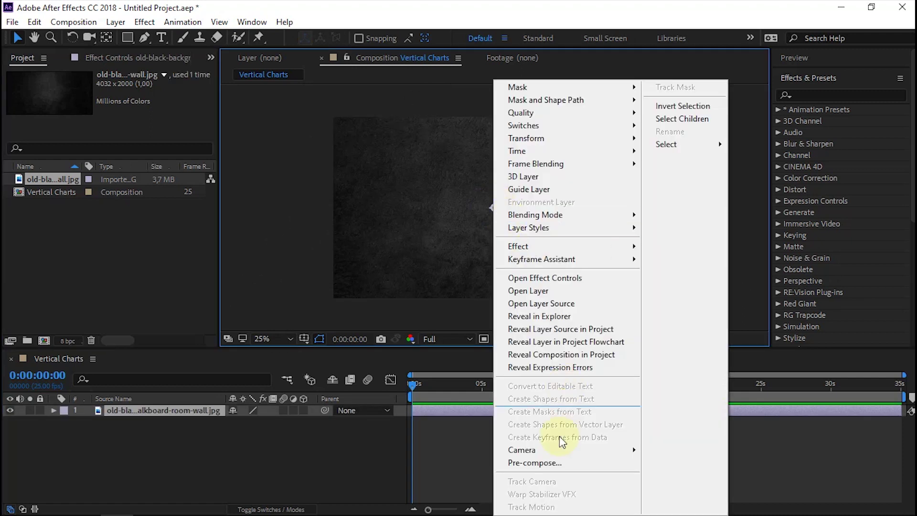
pyautogui.moveTo(526, 139)
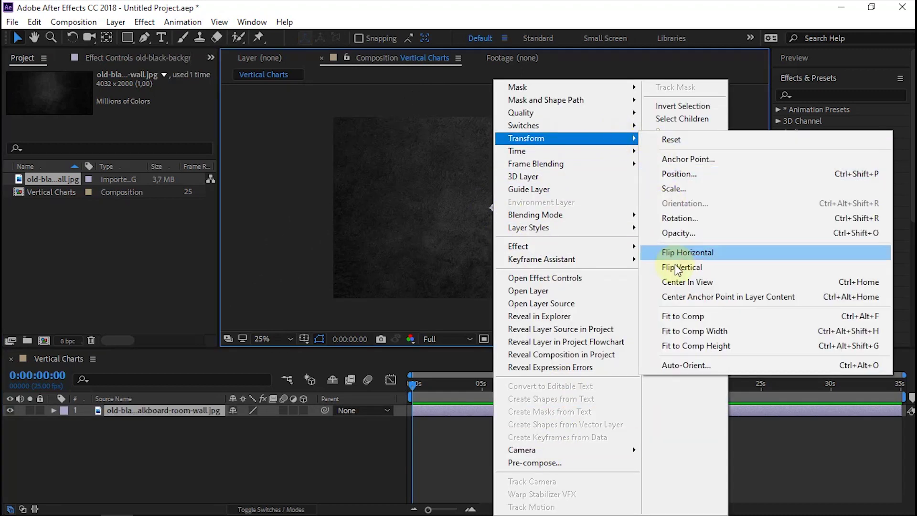
pyautogui.click(684, 322)
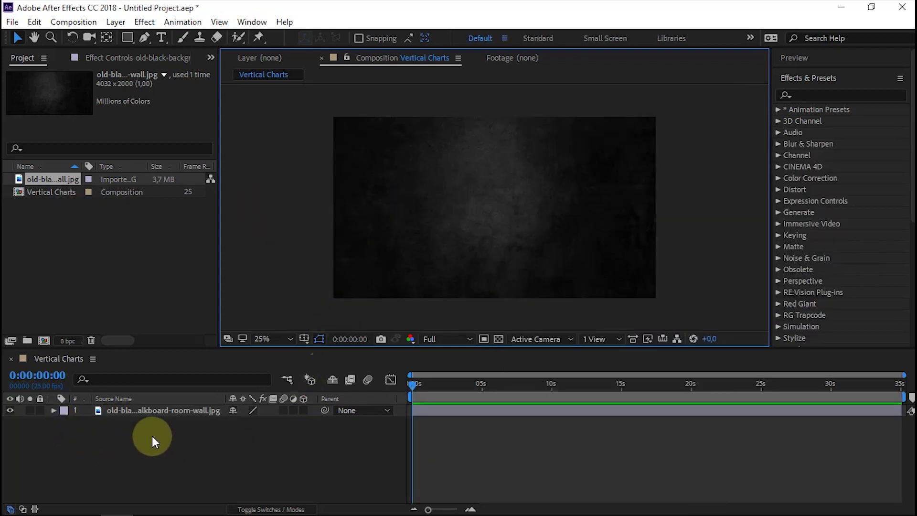
pyautogui.click(64, 411)
# Set the background layer's label to purple and switch to the Pen Tool
pyautogui.click(108, 318)
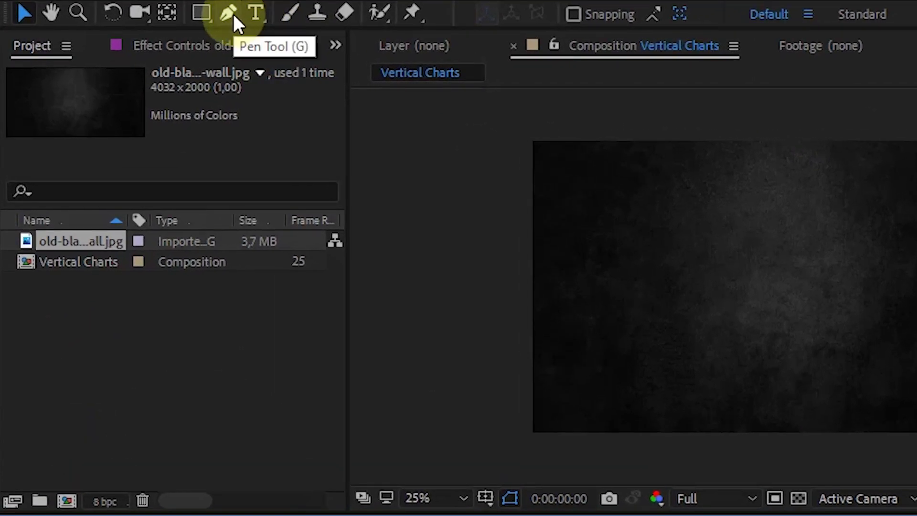
pyautogui.click(233, 13)
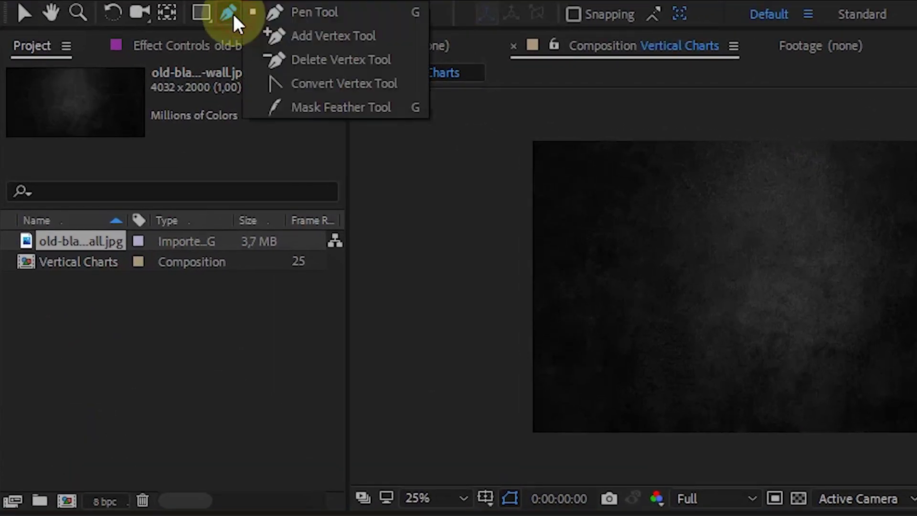
pyautogui.click(286, 15)
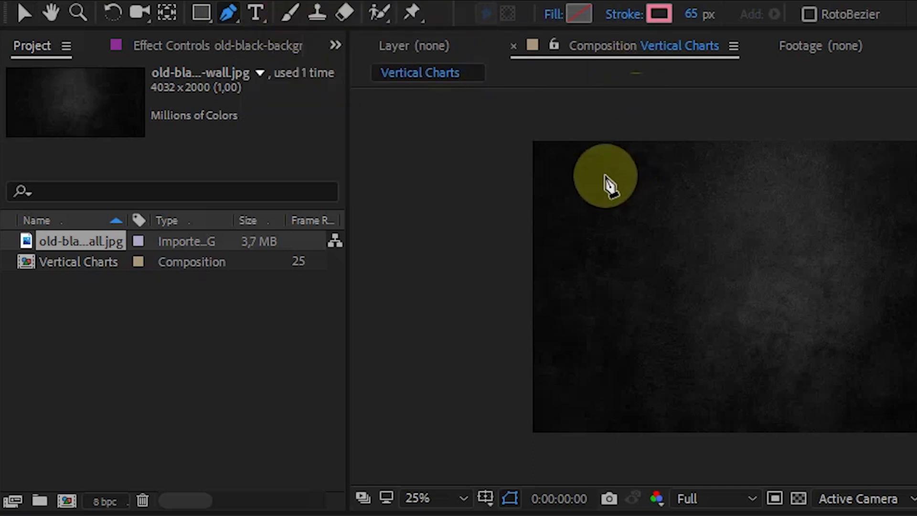
# Give the Pen Tool a 5 px white stroke with no fill
pyautogui.click(695, 13)
pyautogui.click(709, 55)
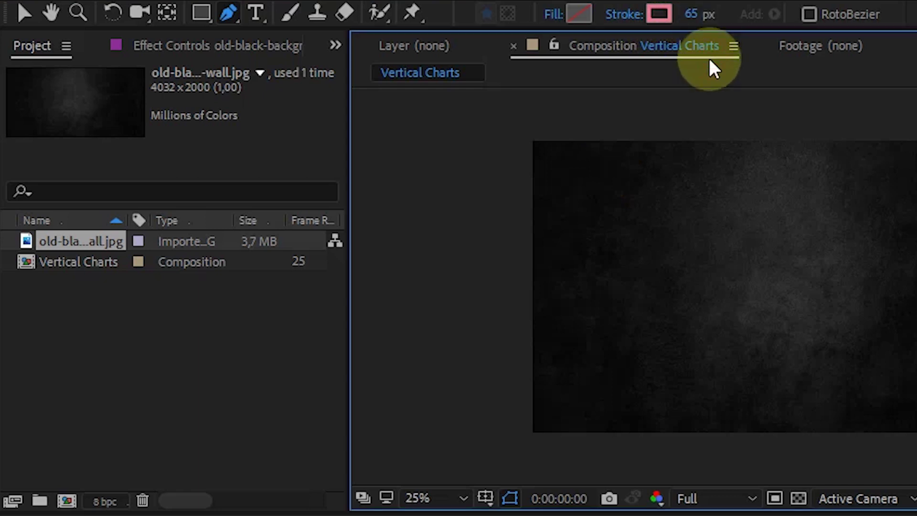
pyautogui.click(688, 13)
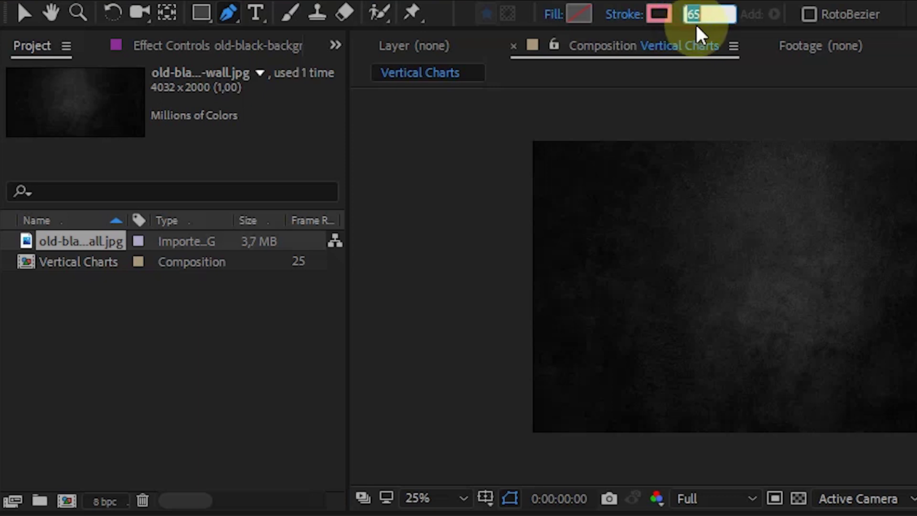
pyautogui.write('5')
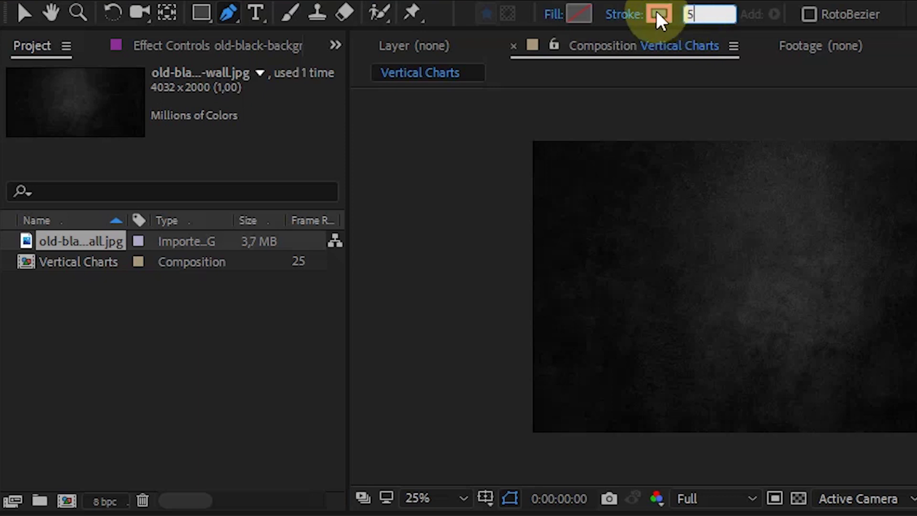
pyautogui.click(658, 14)
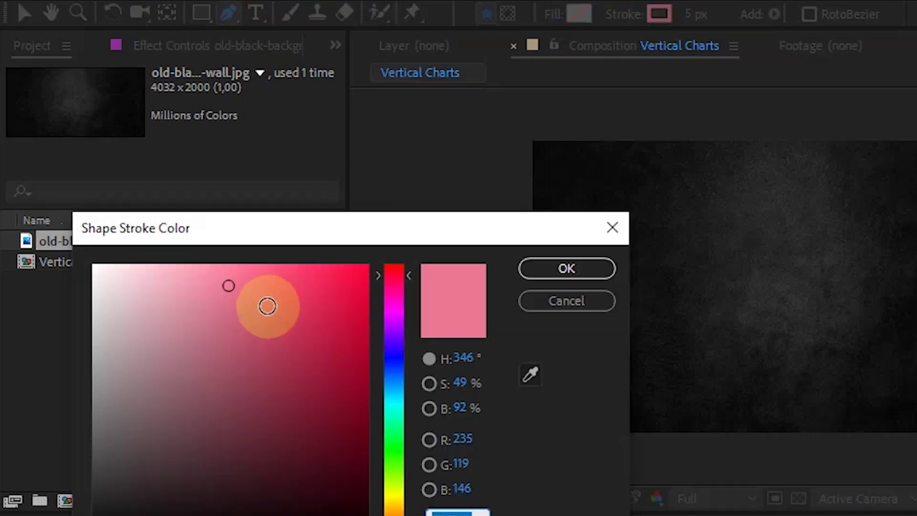
pyautogui.moveTo(127, 290); pyautogui.dragTo(82, 262)
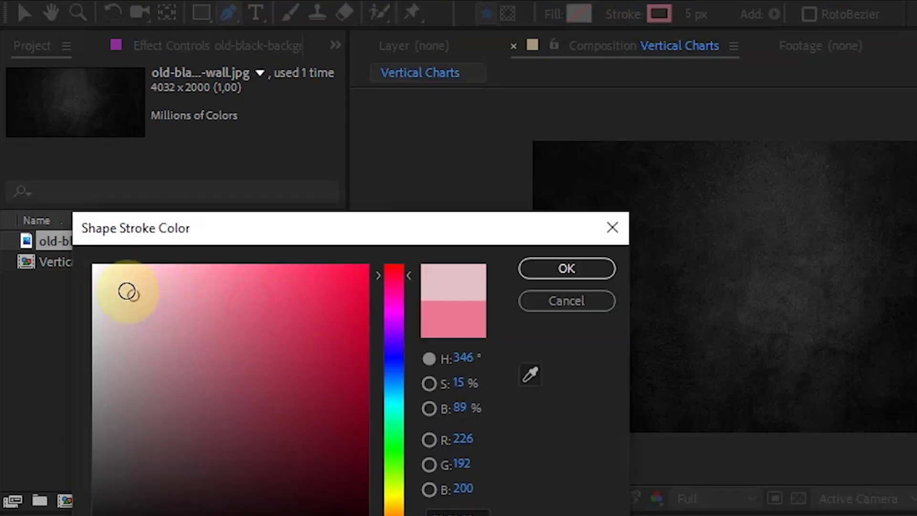
pyautogui.click(567, 268)
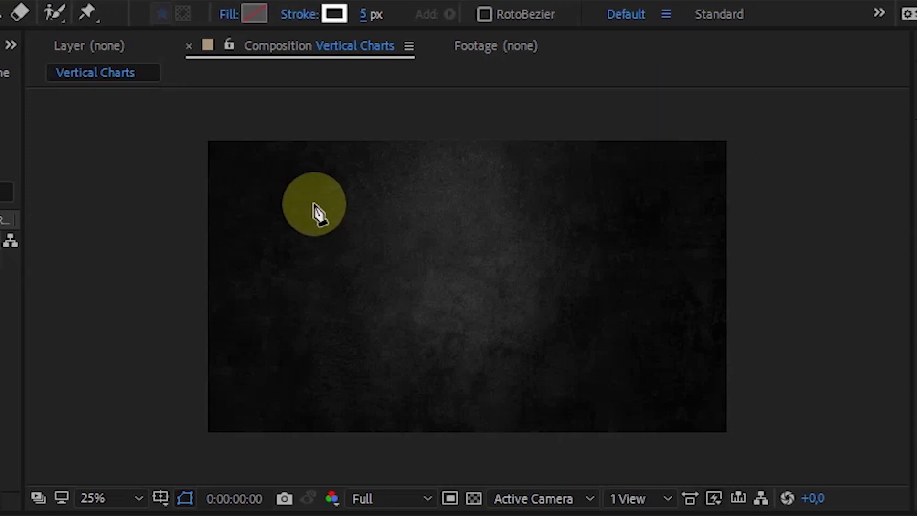
# Draw a vertical white axis line and name its layer 'line'
pyautogui.click(292, 203)
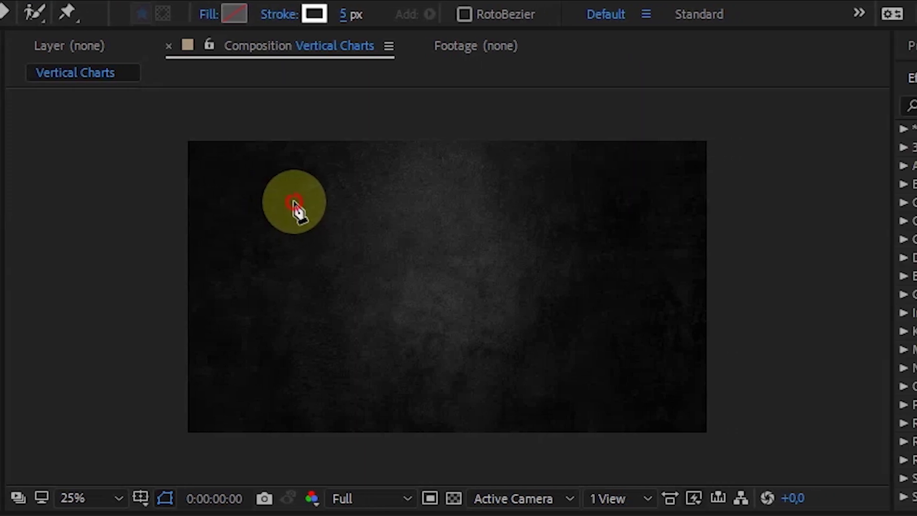
pyautogui.click(293, 363)
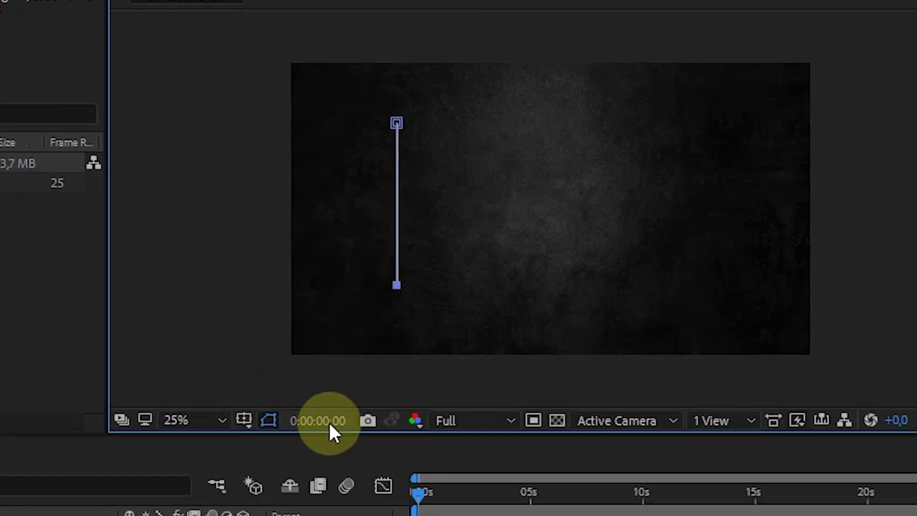
pyautogui.press('Return')
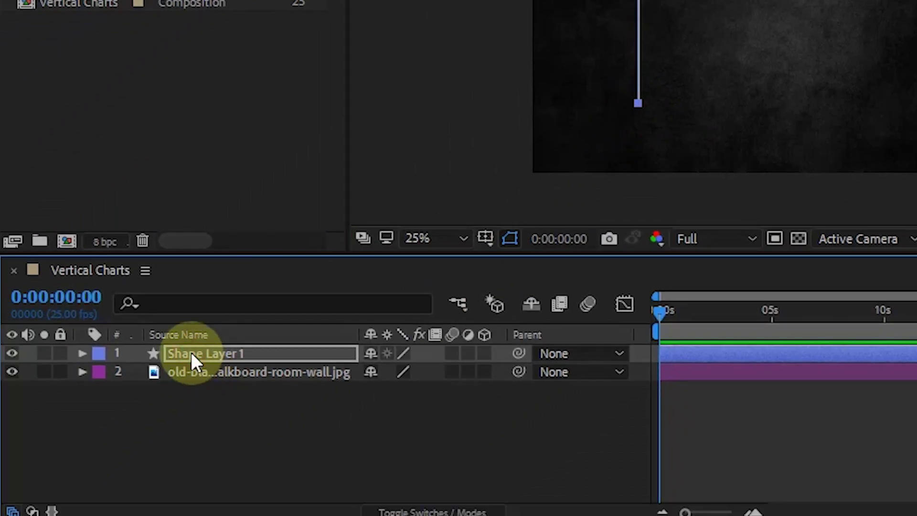
pyautogui.rightClick(191, 353)
pyautogui.press('Return')
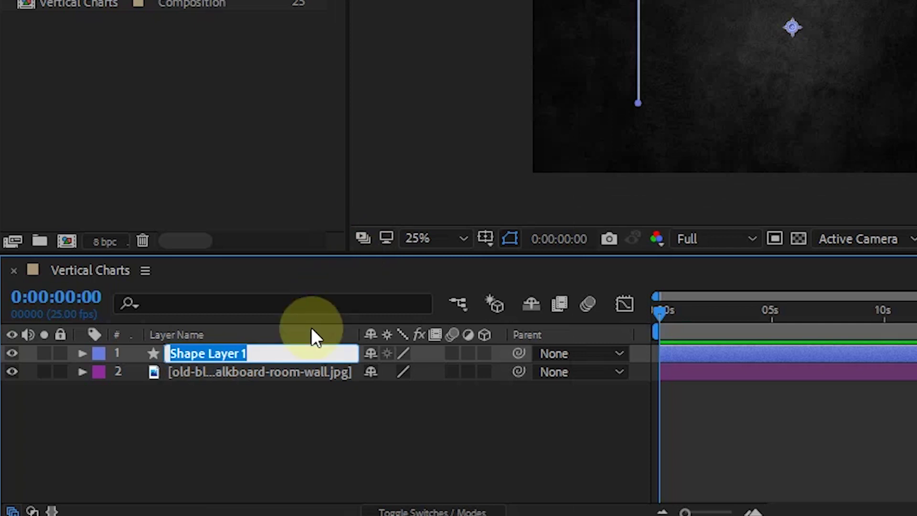
pyautogui.write('line')
pyautogui.press('Return')
# Duplicate the line as 'line 2' and move it to position 1120, 540
pyautogui.click(198, 358)
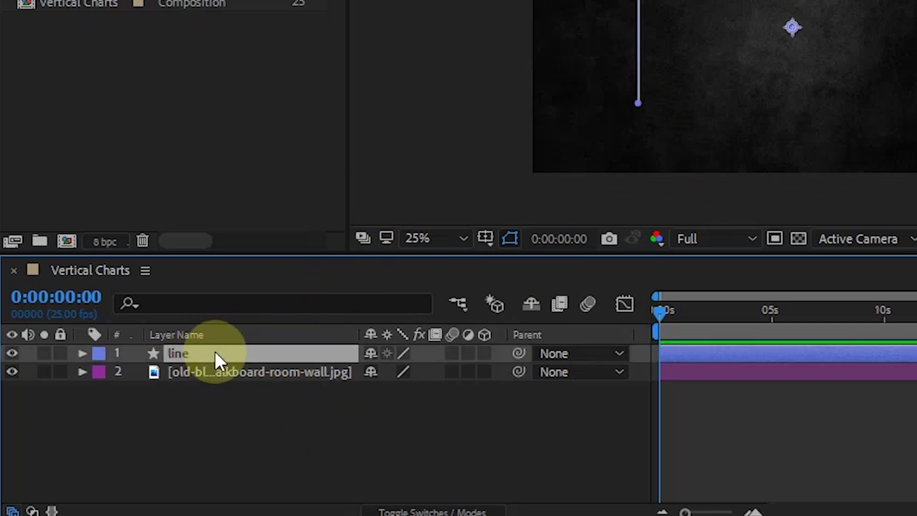
pyautogui.hotkey('ctrl', 'd')
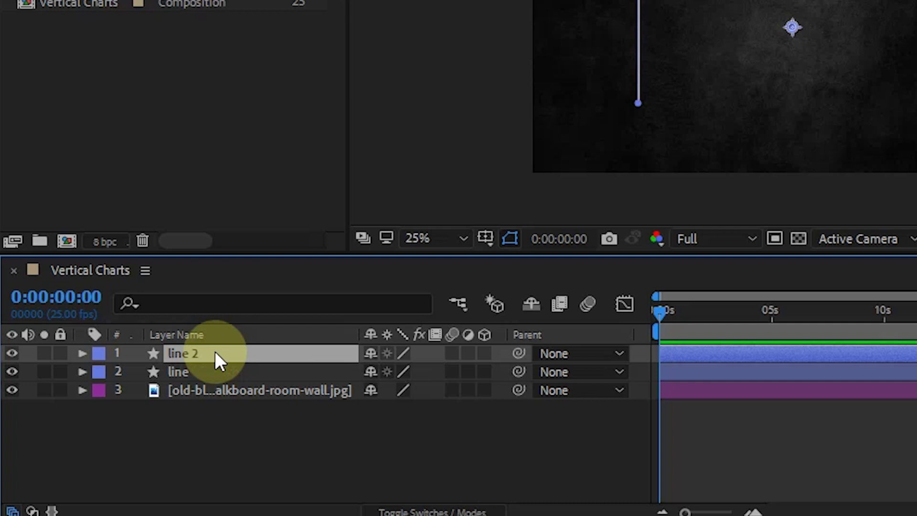
pyautogui.press('p')
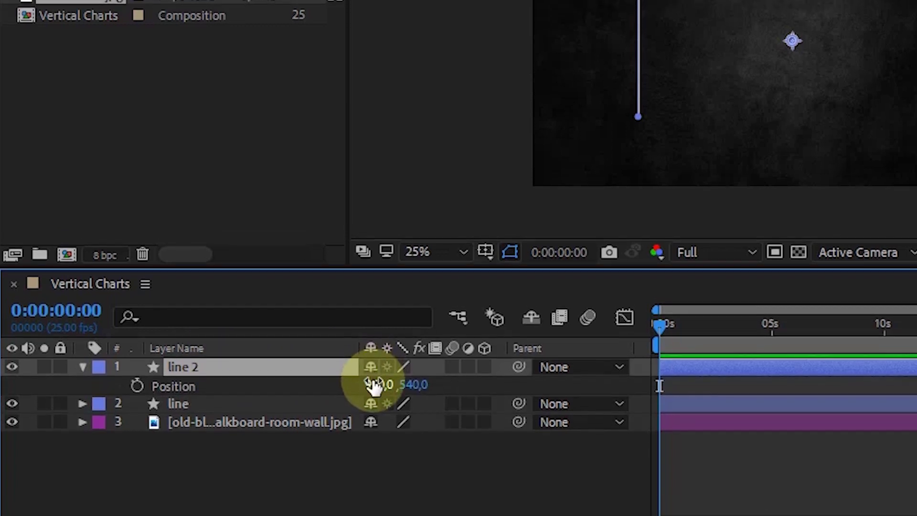
pyautogui.moveTo(375, 388)
pyautogui.mouseDown()
pyautogui.moveTo(518, 449)
pyautogui.moveTo(498, 453)
pyautogui.mouseUp()
pyautogui.press('Return')
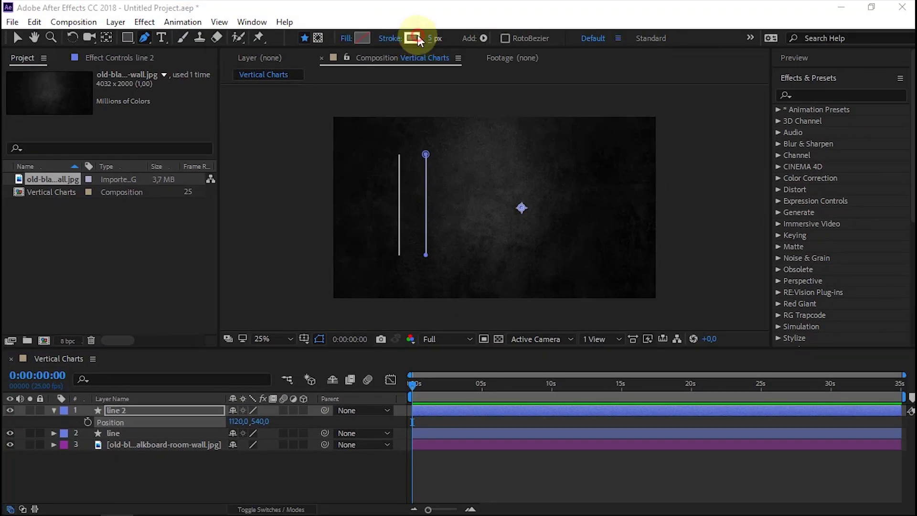
# Make line 2's stroke a solid red colour
pyautogui.click(413, 38)
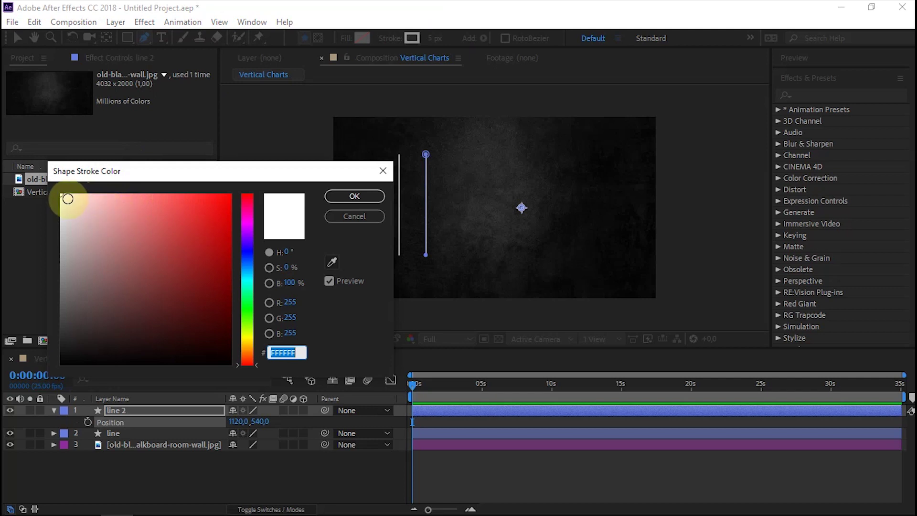
pyautogui.click(230, 196)
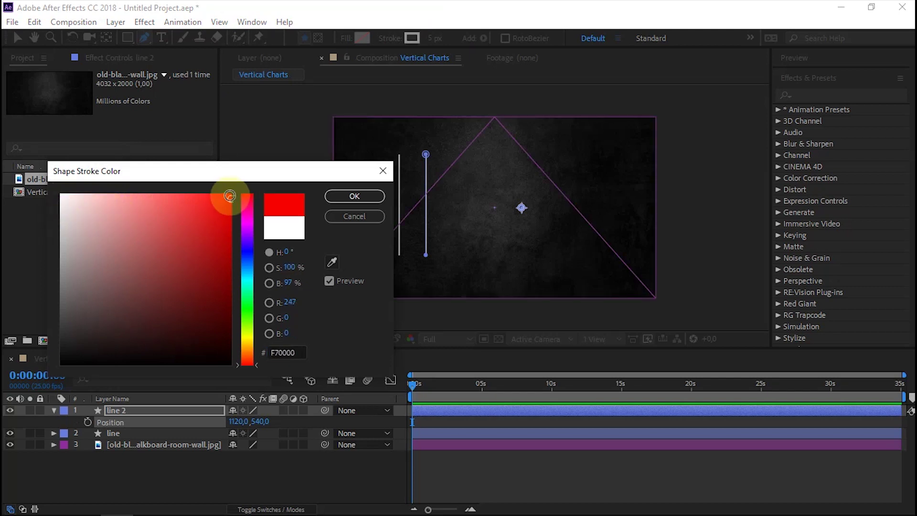
pyautogui.click(368, 198)
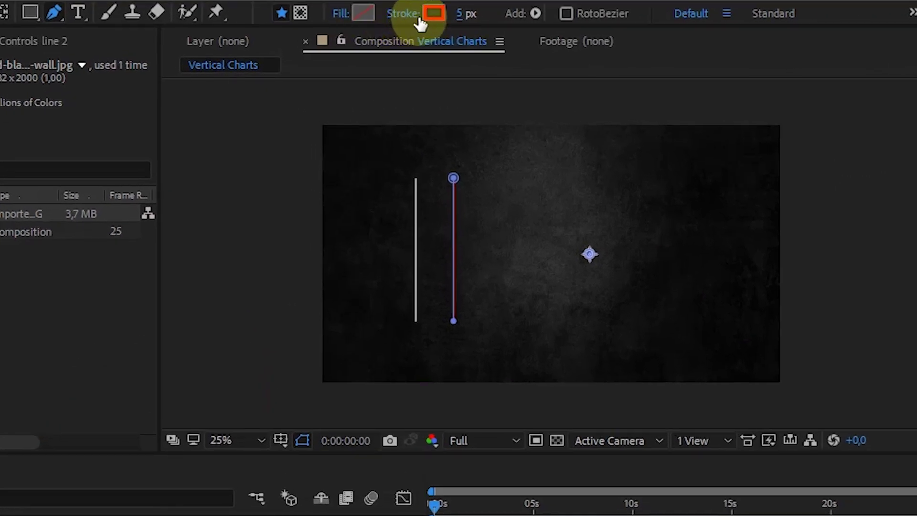
pyautogui.click(404, 14)
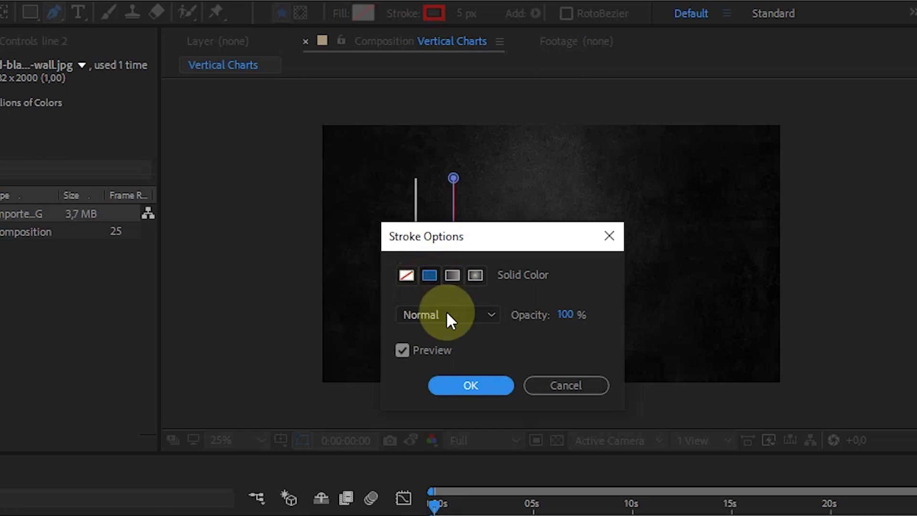
pyautogui.click(471, 385)
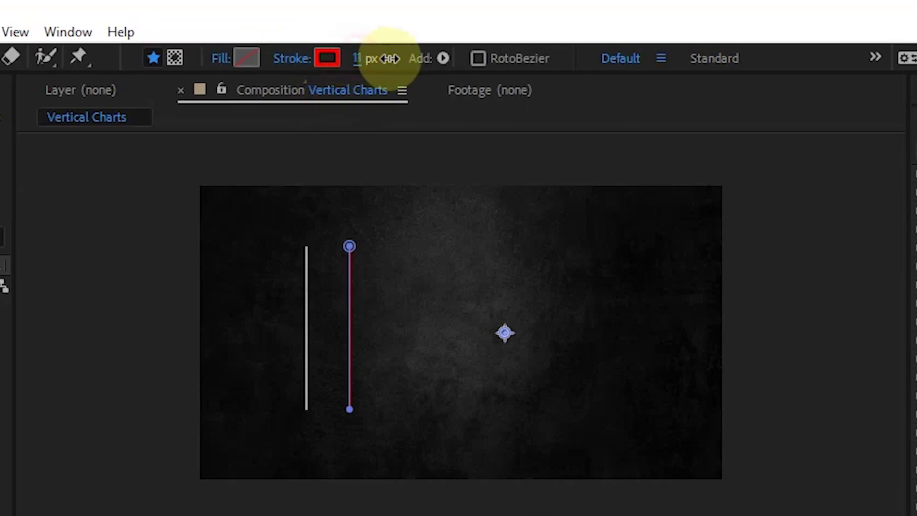
# Widen line 2's stroke to 60 px and change its colour to white FFFFFF
pyautogui.moveTo(359, 59); pyautogui.dragTo(423, 57)
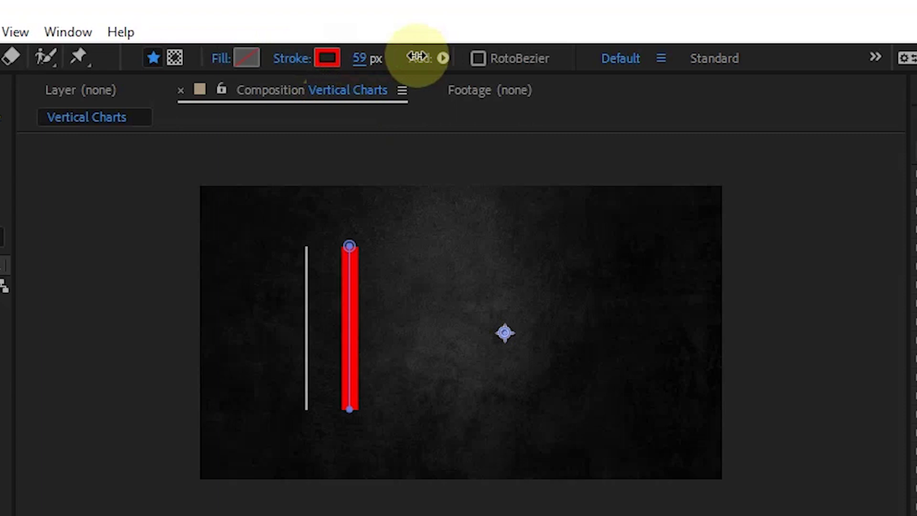
pyautogui.moveTo(418, 56); pyautogui.dragTo(419, 56)
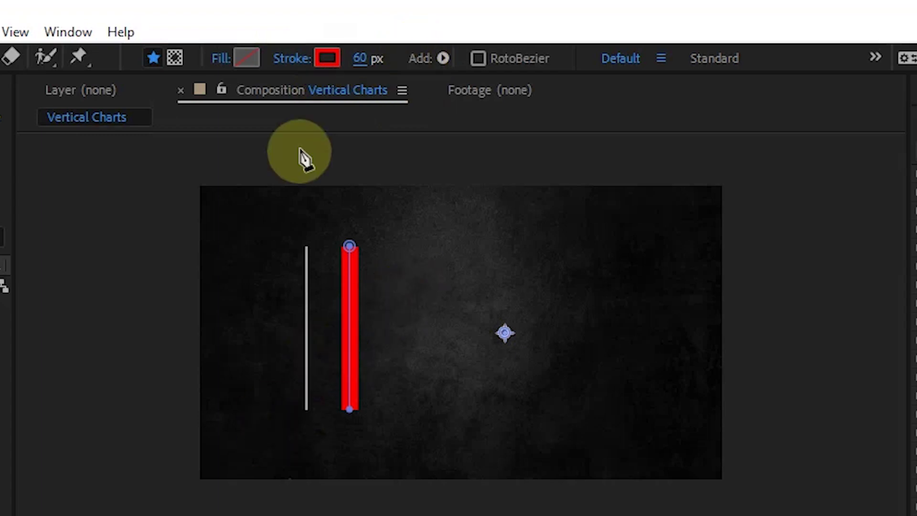
pyautogui.click(330, 59)
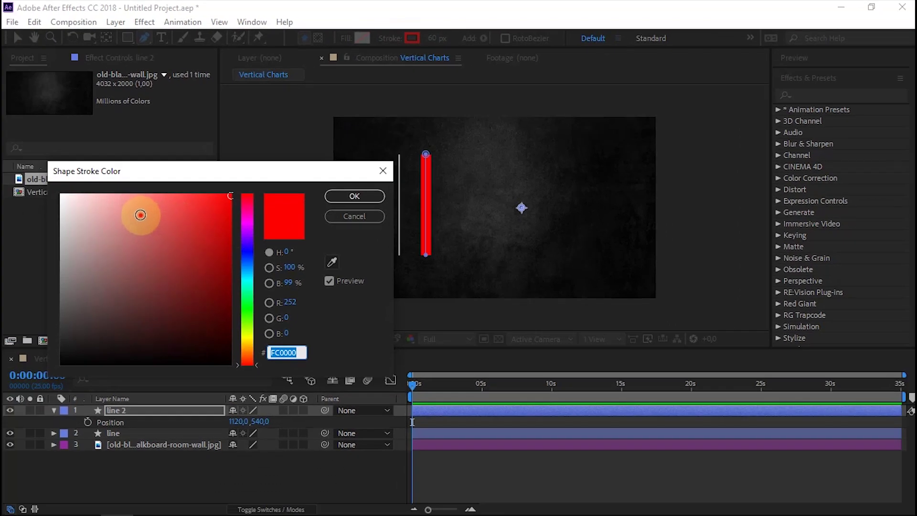
pyautogui.write('ffffff')
pyautogui.press('Return')
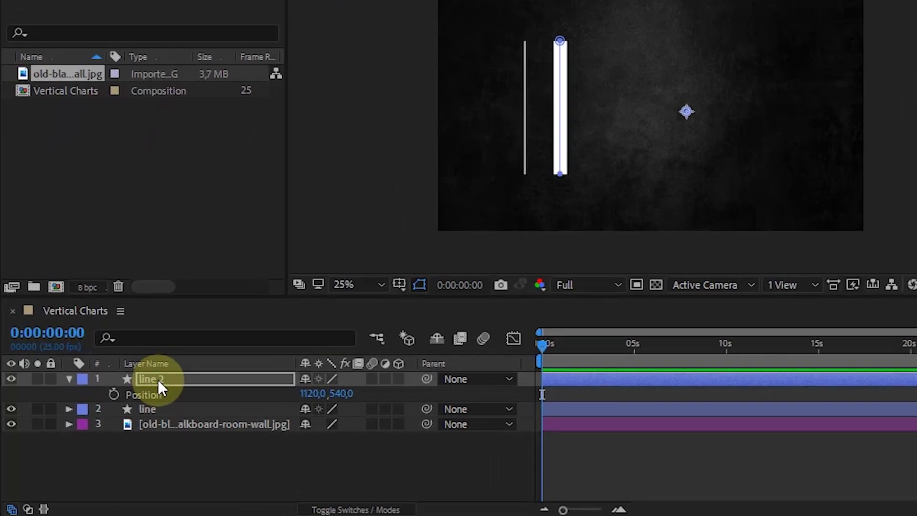
# Lower line 2's opacity to 10%
pyautogui.press('t')
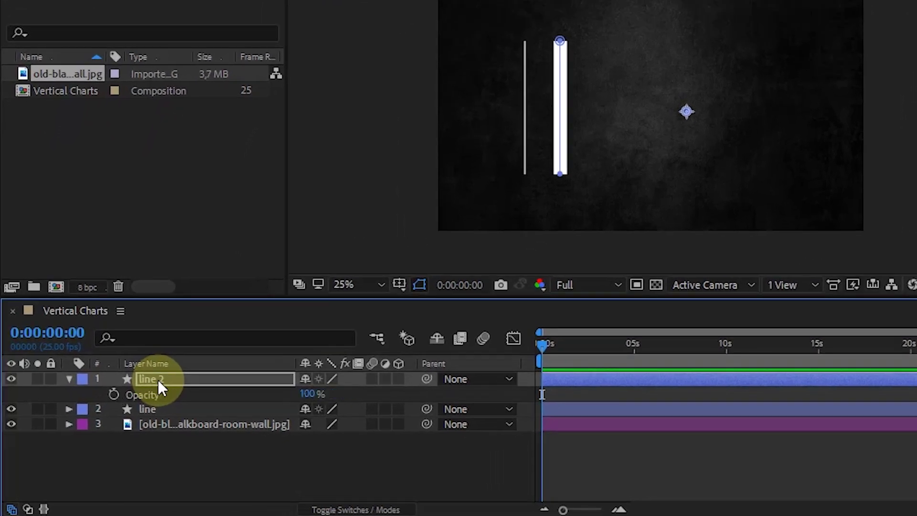
pyautogui.moveTo(308, 394); pyautogui.dragTo(226, 393)
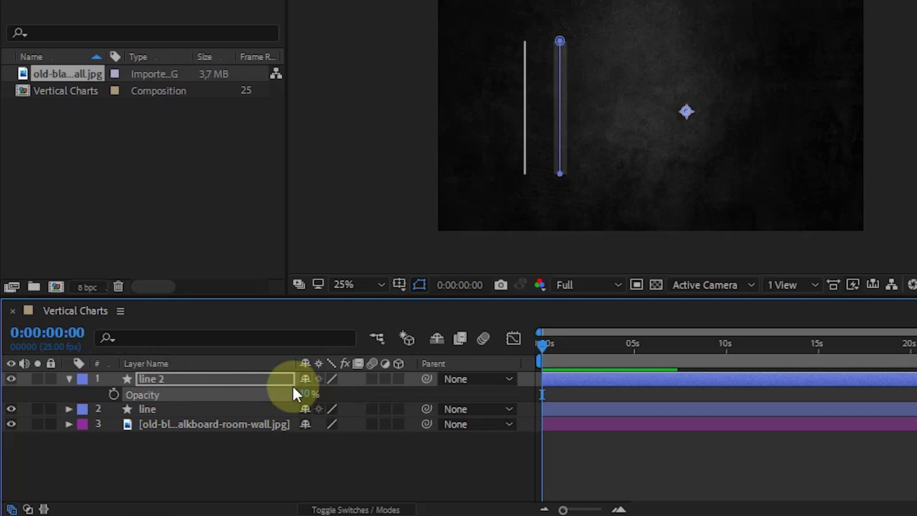
pyautogui.click(199, 377)
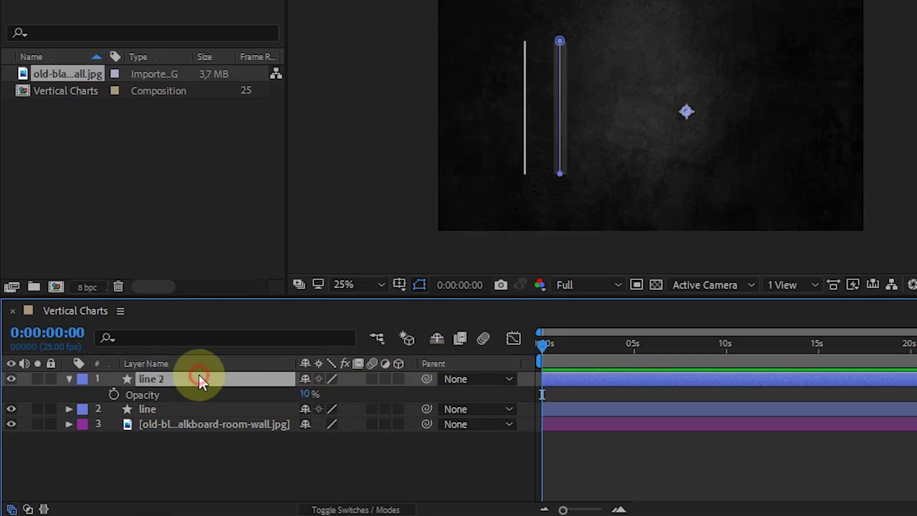
# Rename the faint bar to 'shadow' and duplicate it as 'shadow 2'
pyautogui.rightClick(160, 378)
pyautogui.click(395, 11)
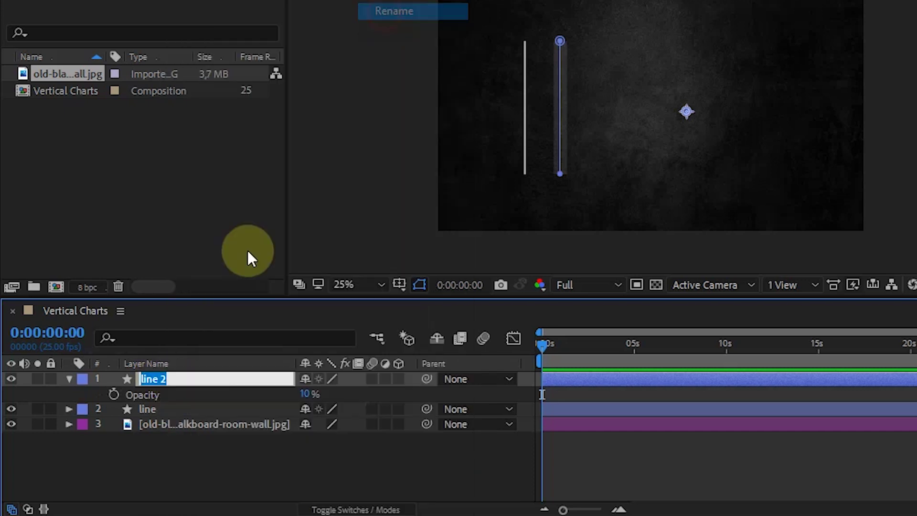
pyautogui.write('shadow')
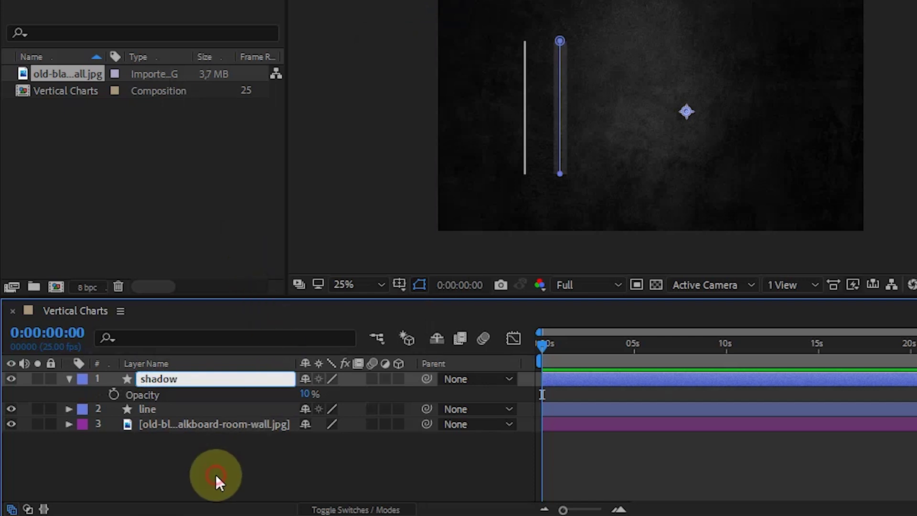
pyautogui.click(215, 474)
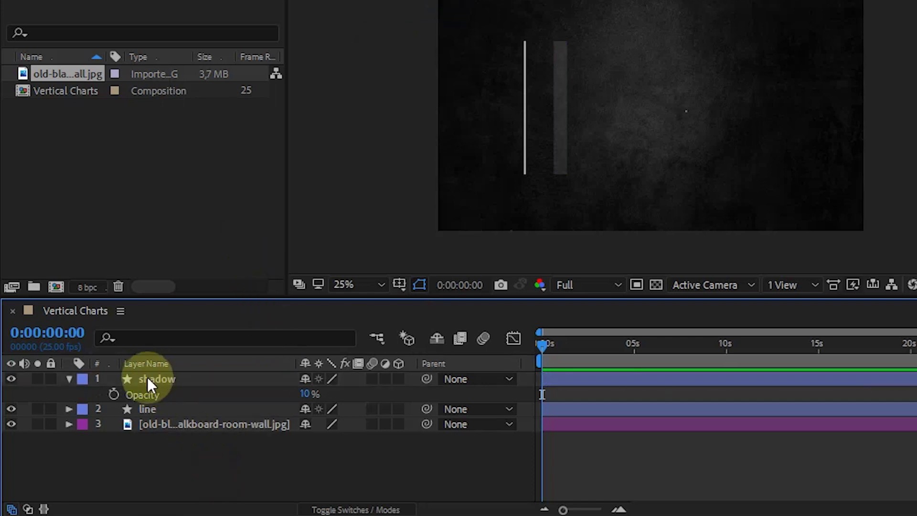
pyautogui.click(146, 379)
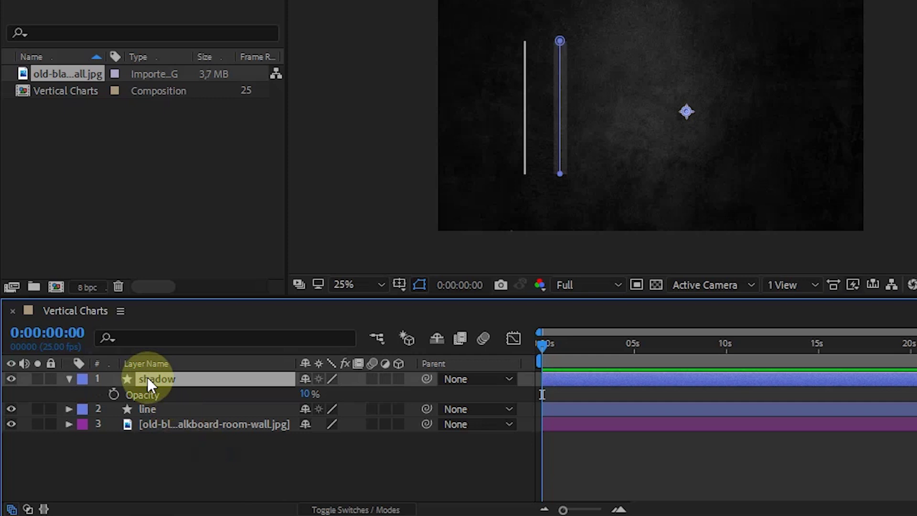
pyautogui.hotkey('ctrl', 'd')
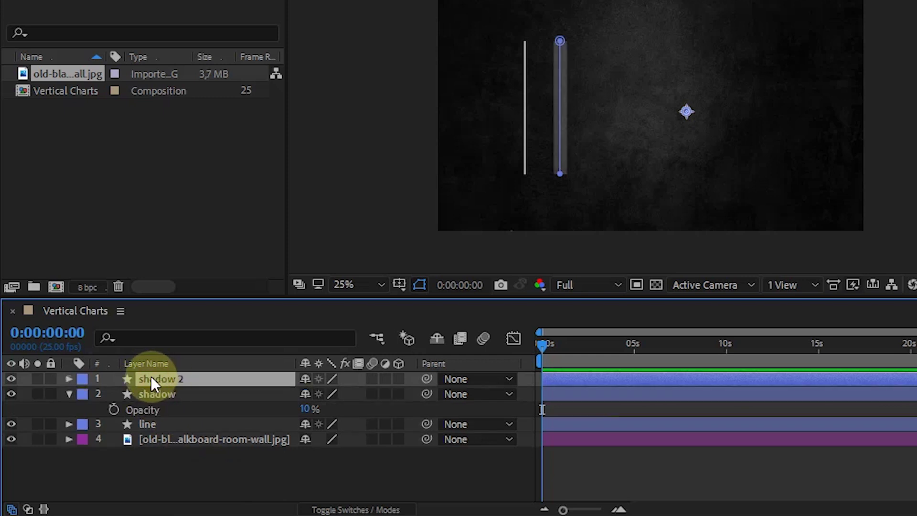
# Rename 'shadow 2' to 'chart' and raise its opacity back to 100%
pyautogui.rightClick(148, 379)
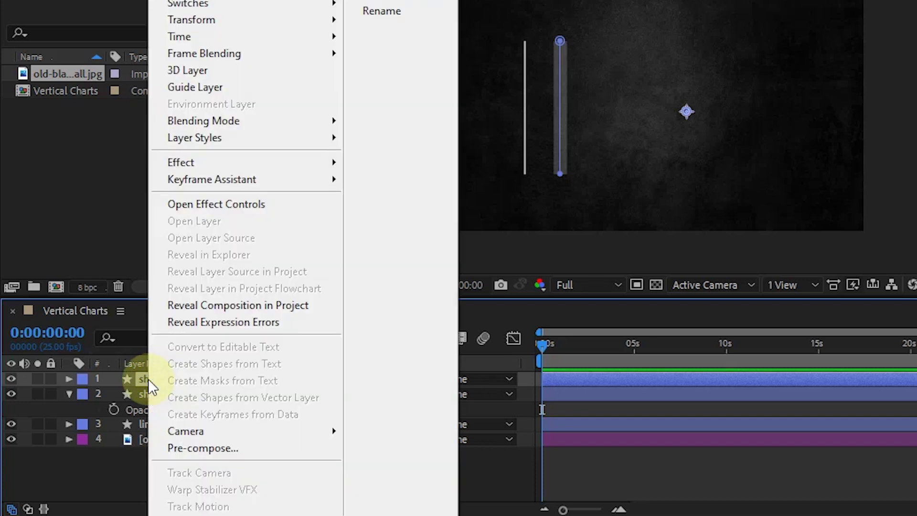
pyautogui.click(410, 20)
pyautogui.write('chart')
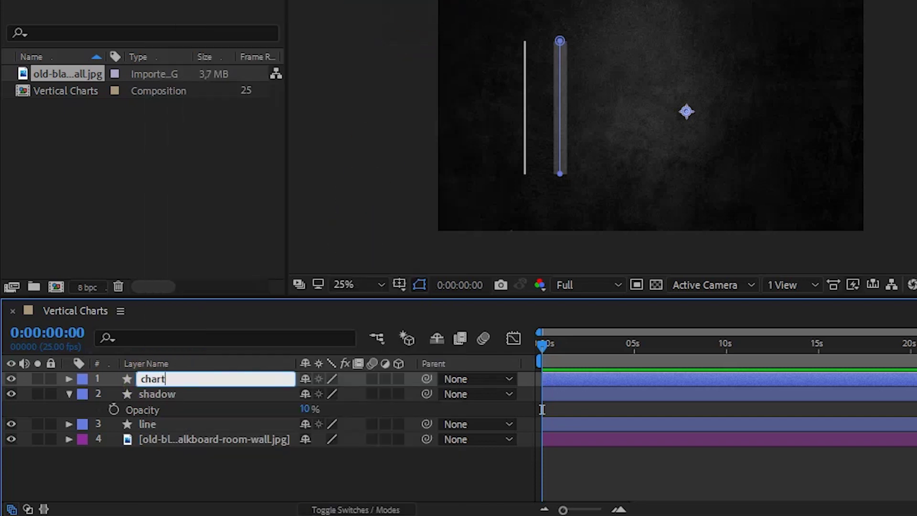
pyautogui.click(260, 477)
pyautogui.click(170, 379)
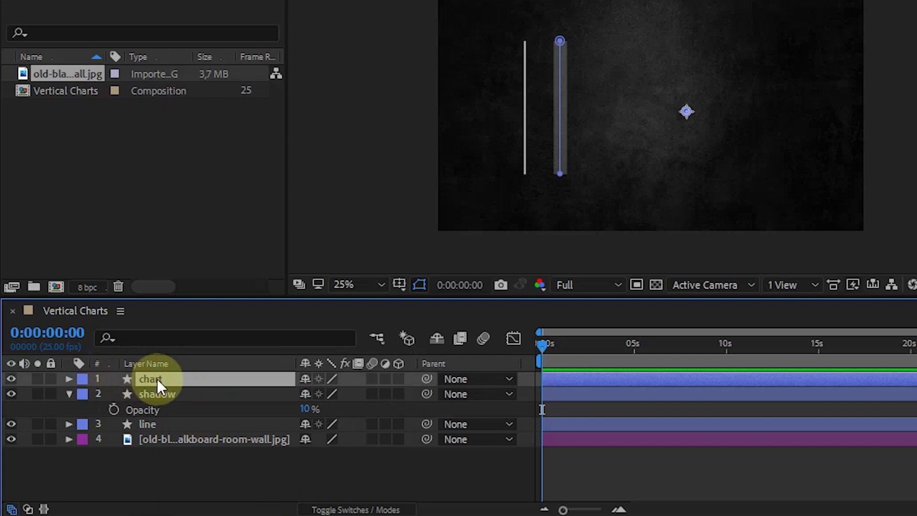
pyautogui.press('t')
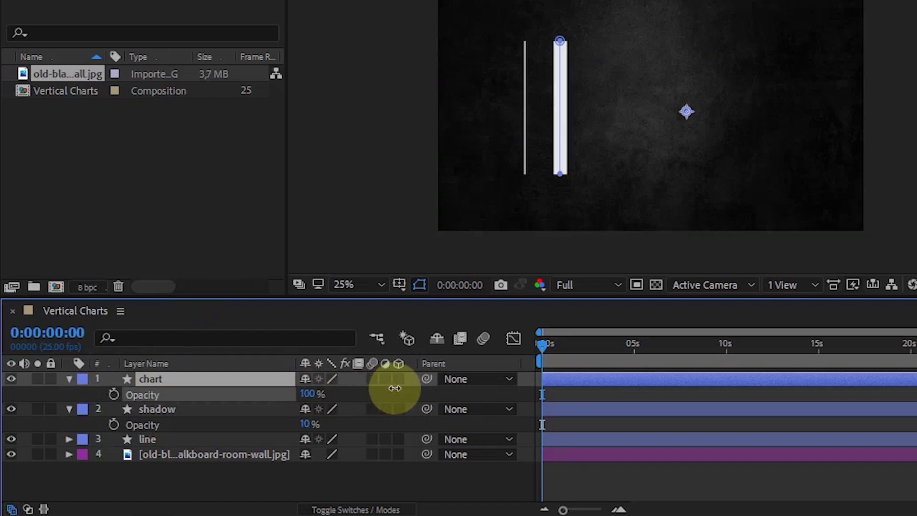
pyautogui.moveTo(310, 393); pyautogui.dragTo(319, 374)
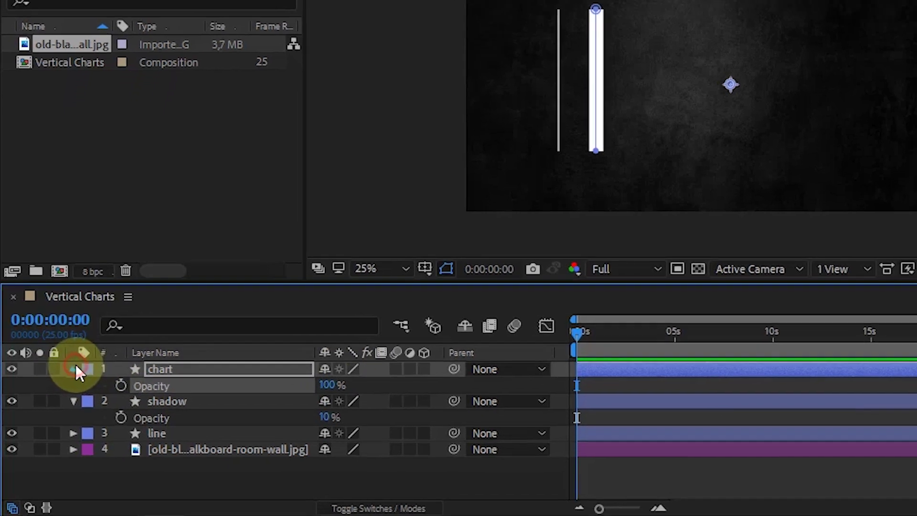
# Add Trim Paths to the chart layer's contents
pyautogui.click(68, 379)
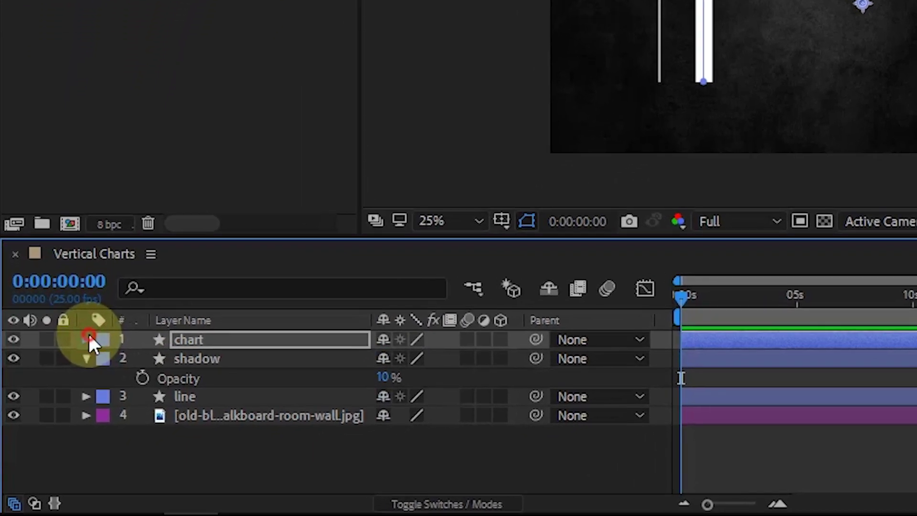
pyautogui.click(69, 379)
pyautogui.click(161, 359)
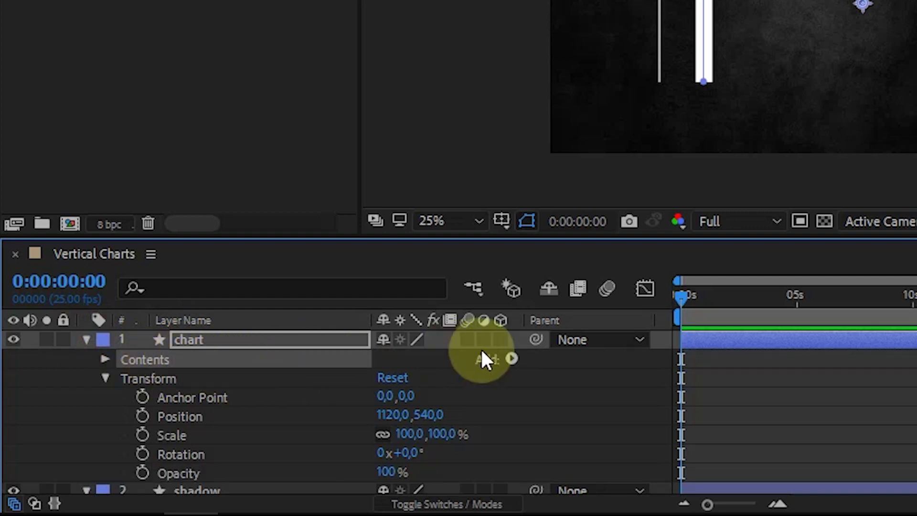
pyautogui.click(510, 358)
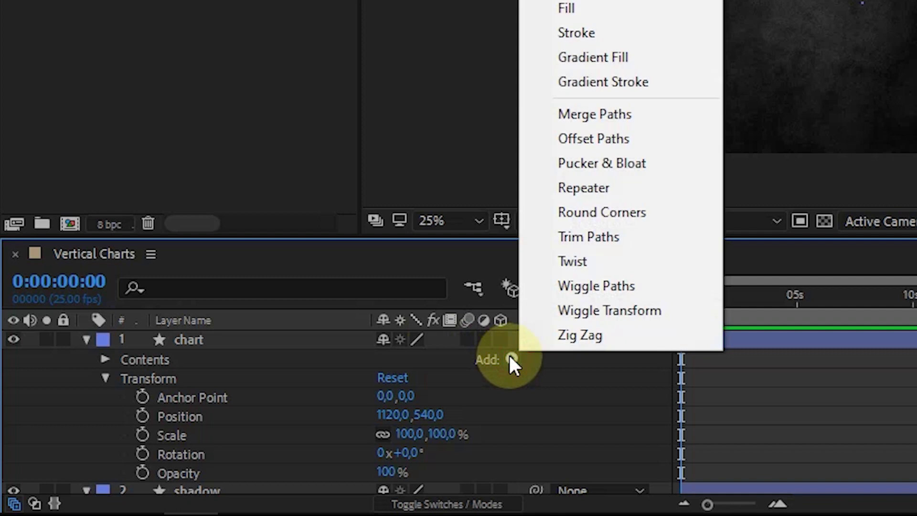
pyautogui.click(592, 229)
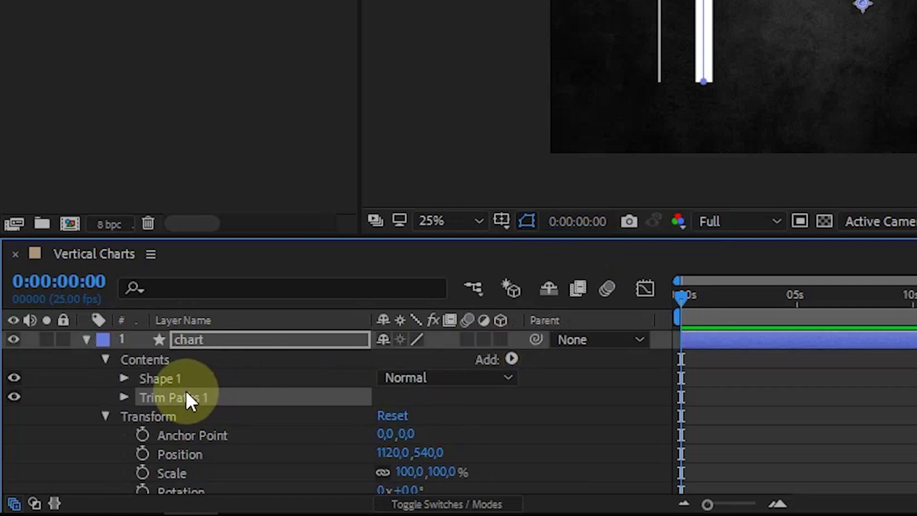
pyautogui.scroll(-3, 151, 395)
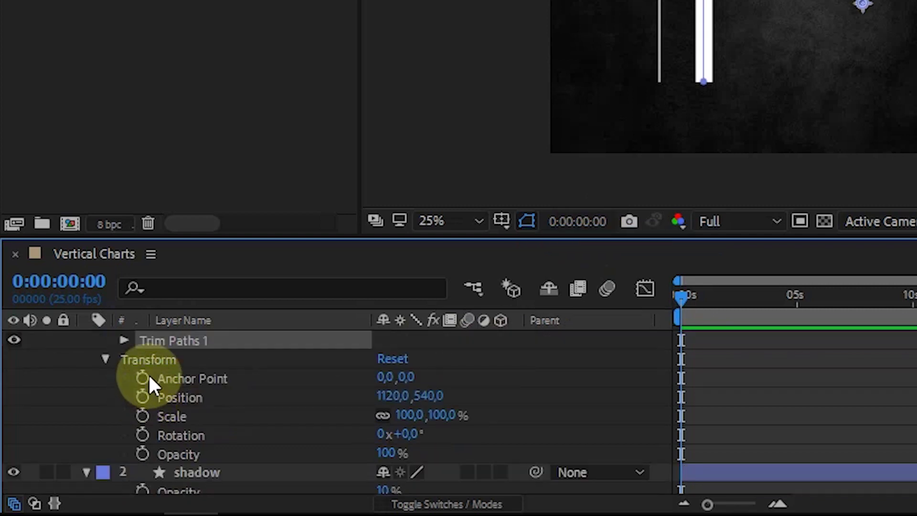
pyautogui.scroll(3, 149, 374)
# Trim the chart bar to Start 35% and End 0%
pyautogui.click(125, 395)
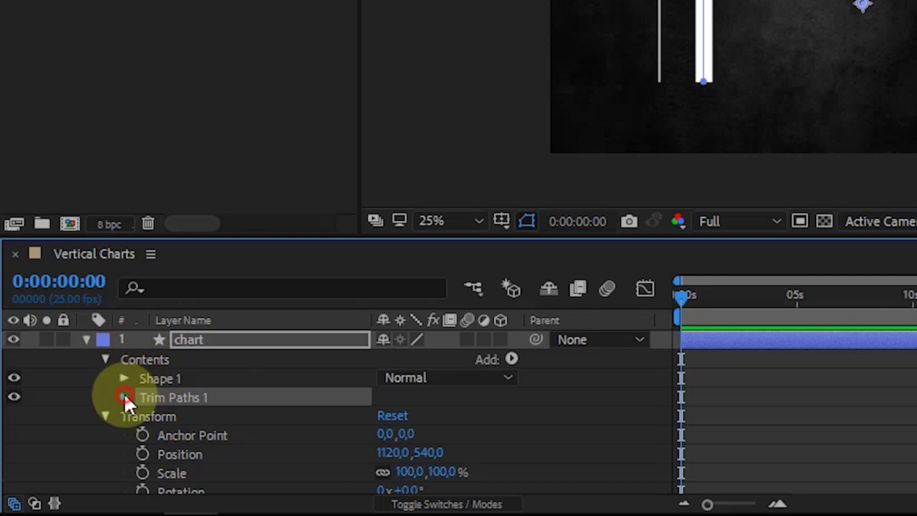
pyautogui.scroll(-3, 215, 412)
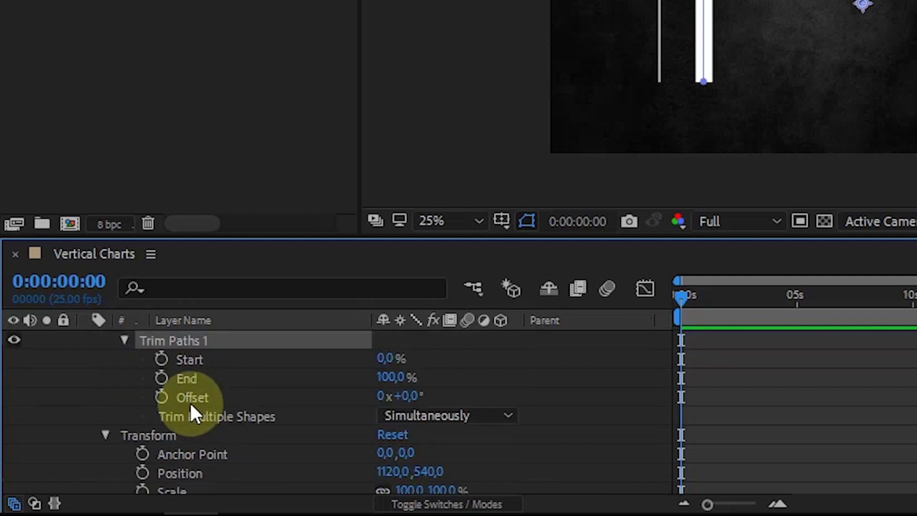
pyautogui.click(106, 433)
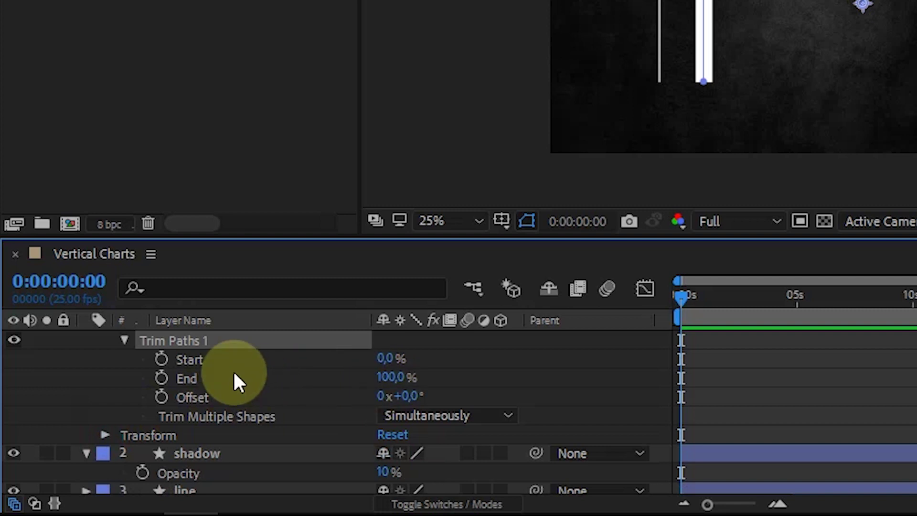
pyautogui.moveTo(387, 359)
pyautogui.mouseDown()
pyautogui.moveTo(335, 339)
pyautogui.moveTo(487, 350)
pyautogui.moveTo(258, 361)
pyautogui.mouseUp()
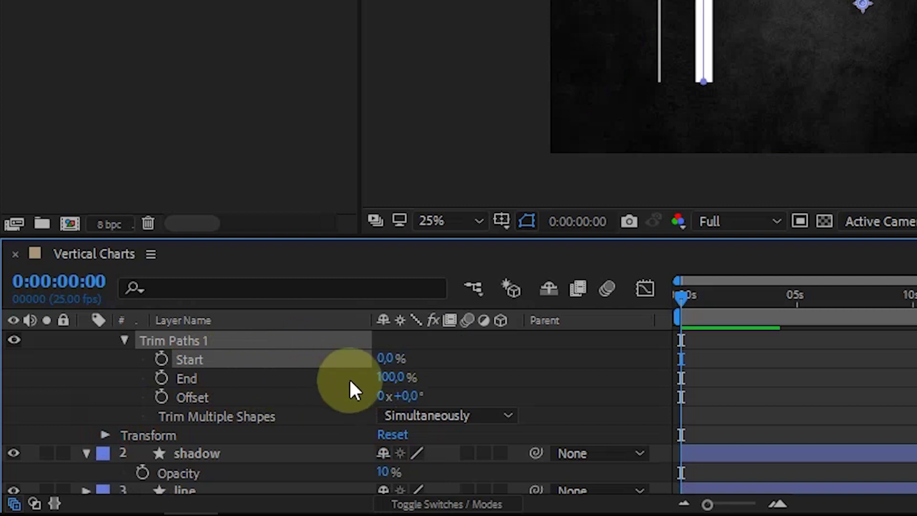
pyautogui.moveTo(393, 379); pyautogui.dragTo(313, 405)
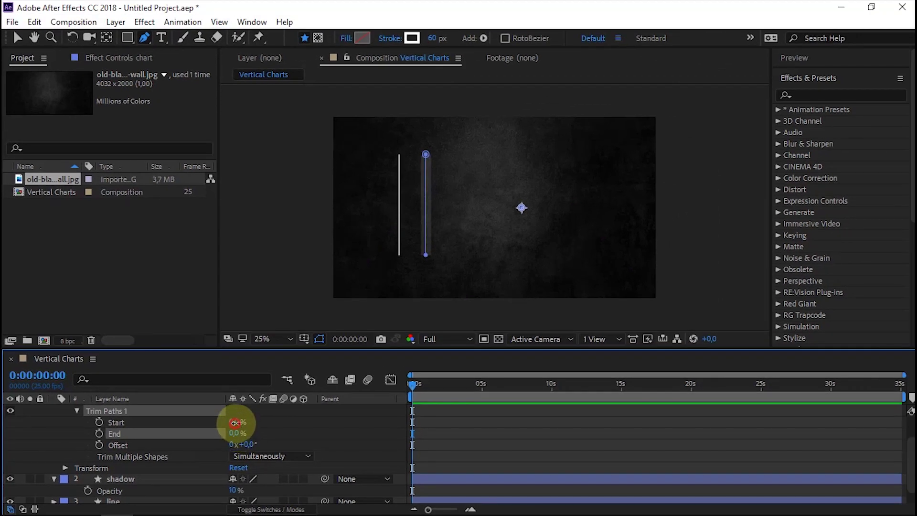
# Reset Start to 0%, reverse Shape 1's path direction, then raise Start to about 39%
pyautogui.moveTo(236, 423); pyautogui.dragTo(219, 421)
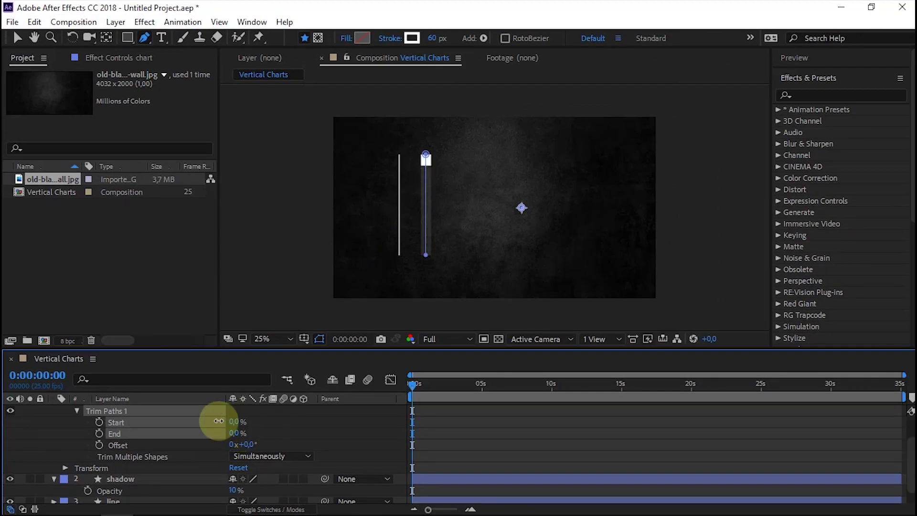
pyautogui.scroll(2, 272, 432)
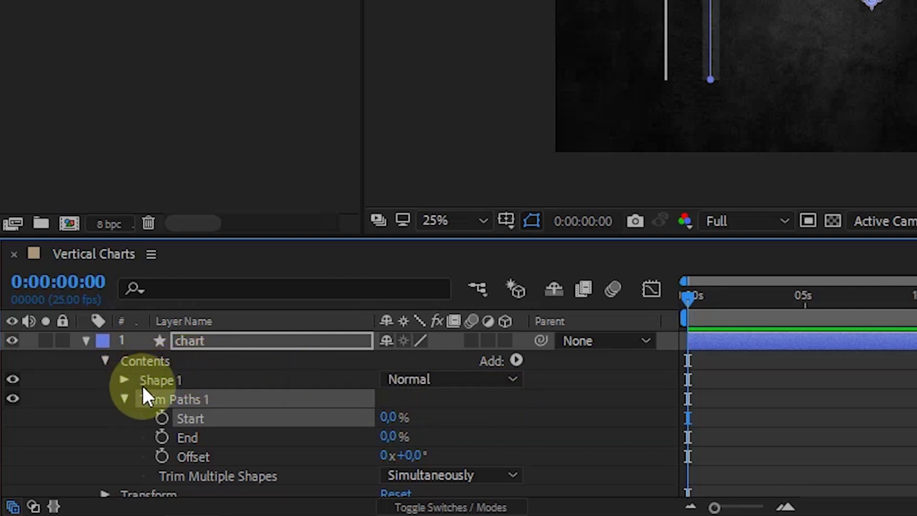
pyautogui.click(124, 380)
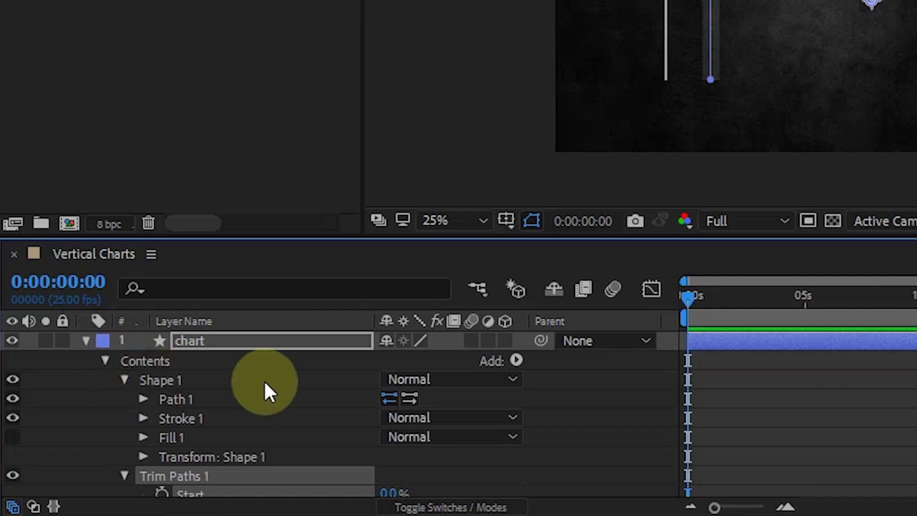
pyautogui.click(407, 396)
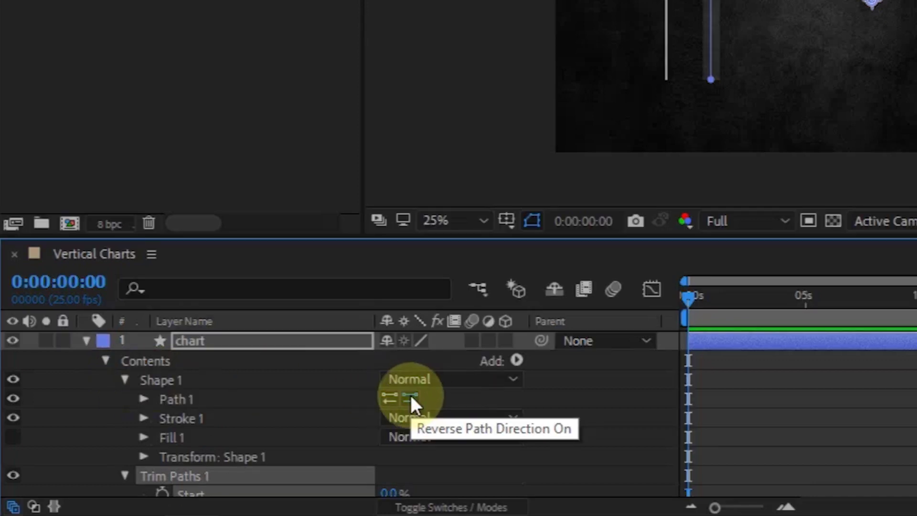
pyautogui.scroll(-2, 410, 395)
pyautogui.scroll(-3, 360, 412)
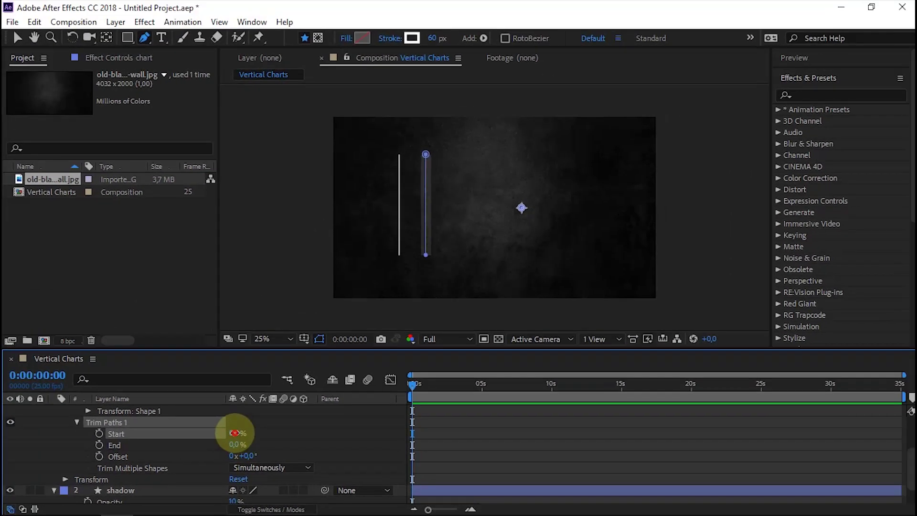
pyautogui.moveTo(247, 433)
pyautogui.mouseDown()
pyautogui.moveTo(270, 426)
pyautogui.moveTo(251, 430)
pyautogui.mouseUp()
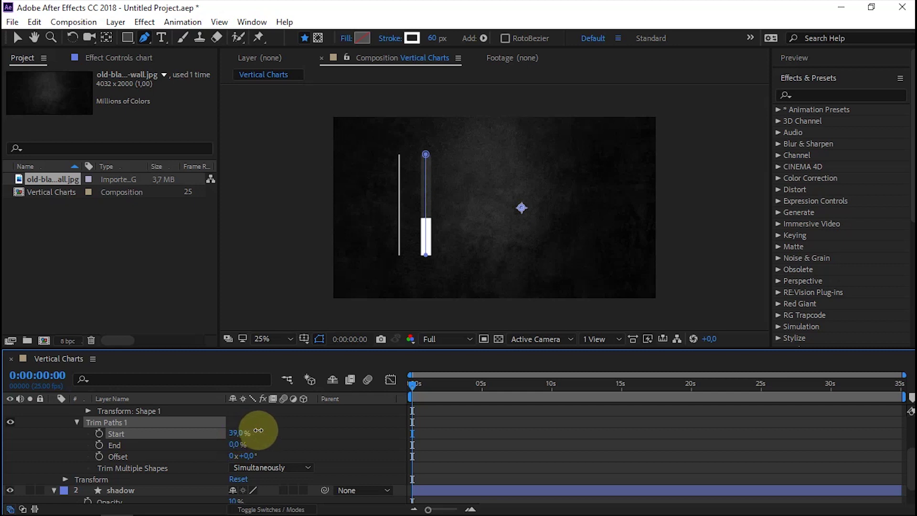
# Keyframe Trim Paths Start from 0% at the beginning to 84% at 0:00:01:04
pyautogui.moveTo(258, 430); pyautogui.dragTo(215, 434)
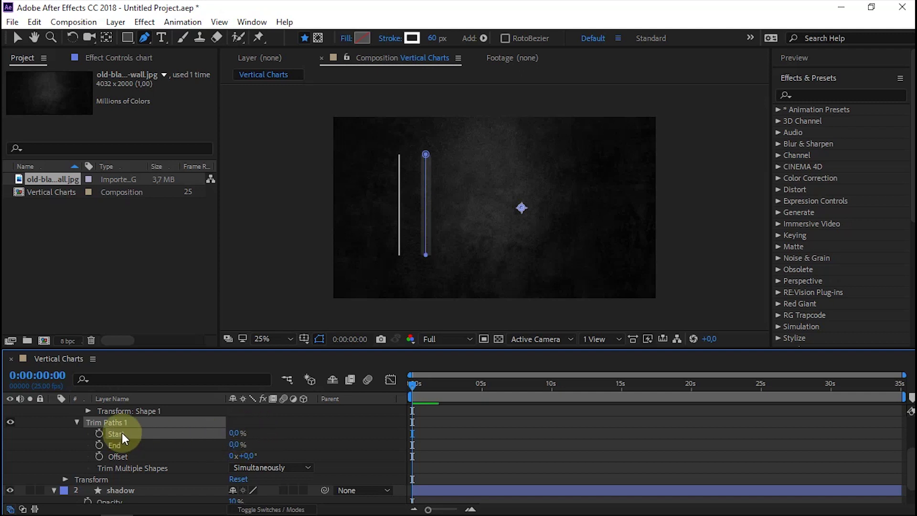
pyautogui.click(99, 432)
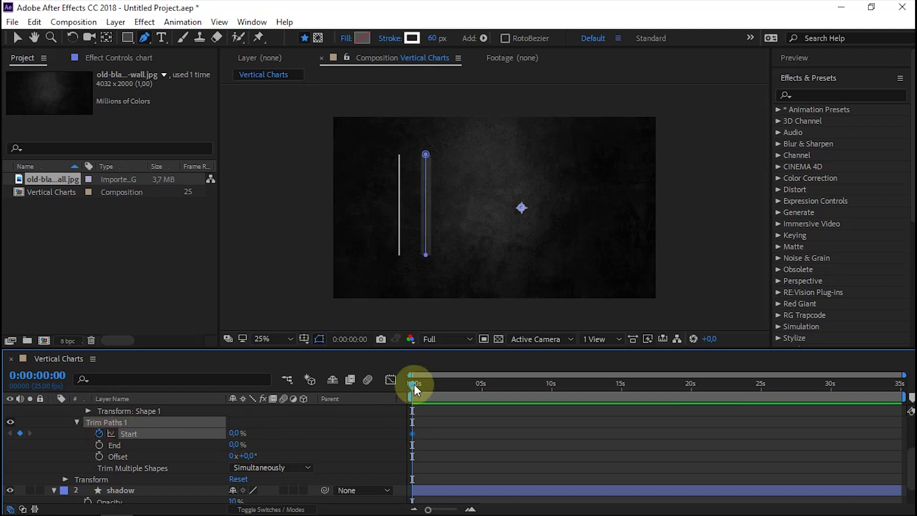
pyautogui.moveTo(414, 385); pyautogui.dragTo(428, 389)
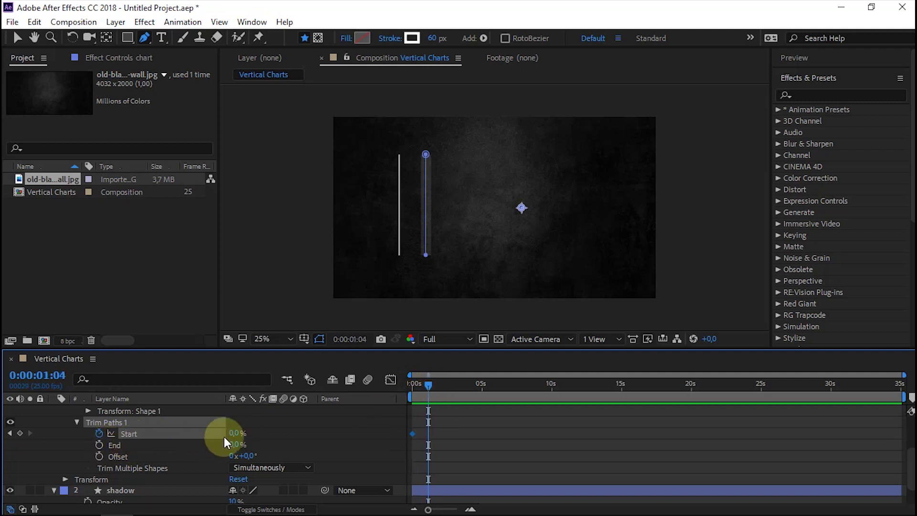
pyautogui.moveTo(237, 432); pyautogui.dragTo(289, 432)
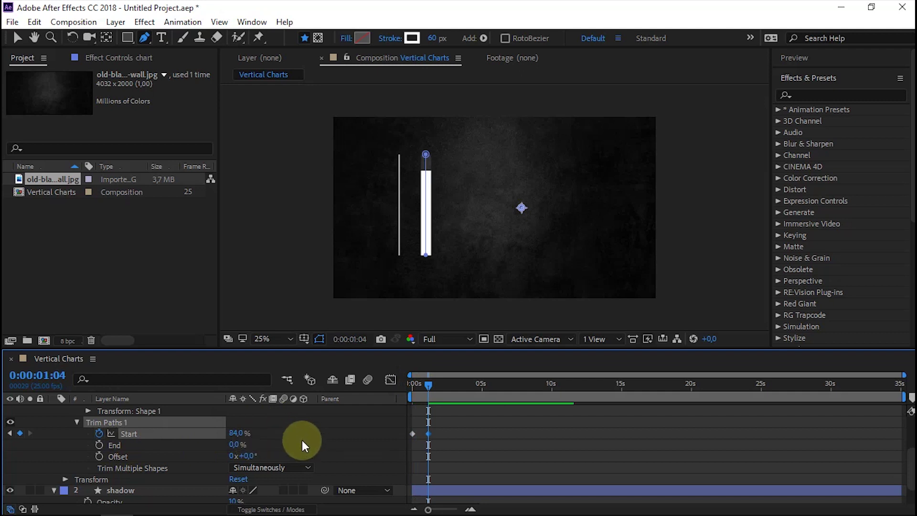
pyautogui.click(77, 422)
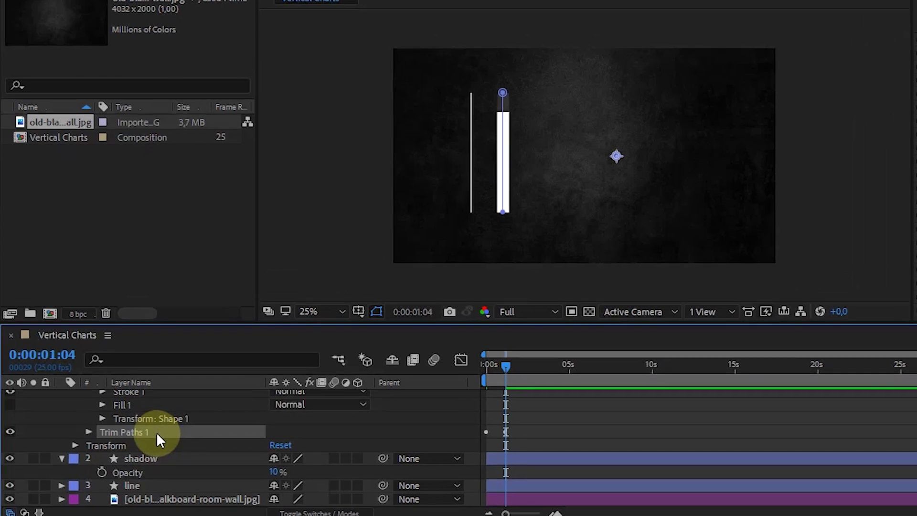
pyautogui.scroll(3, 137, 438)
# Duplicate the chart and shadow layers as chart 2 and shadow 2, moved right to x 1287
pyautogui.click(65, 391)
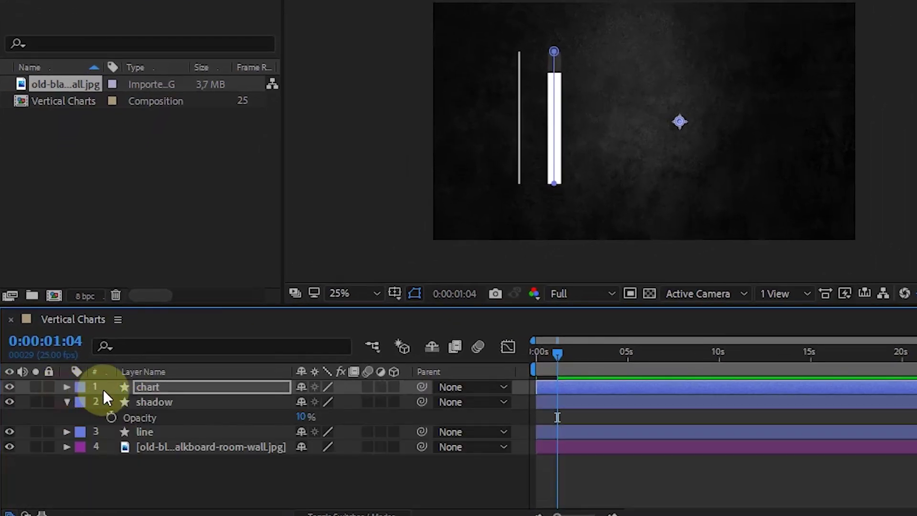
pyautogui.keyDown('shift'); pyautogui.click(162, 398); pyautogui.keyUp('shift')
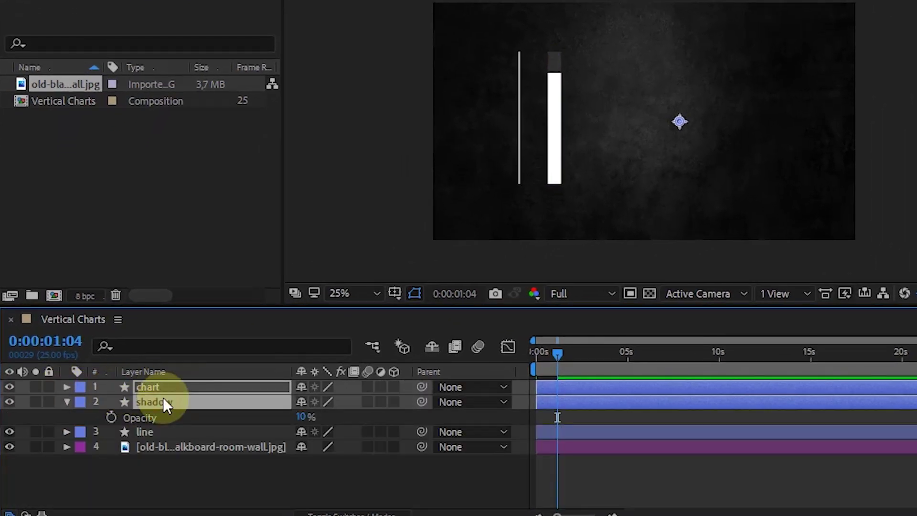
pyautogui.hotkey('ctrl', 'd')
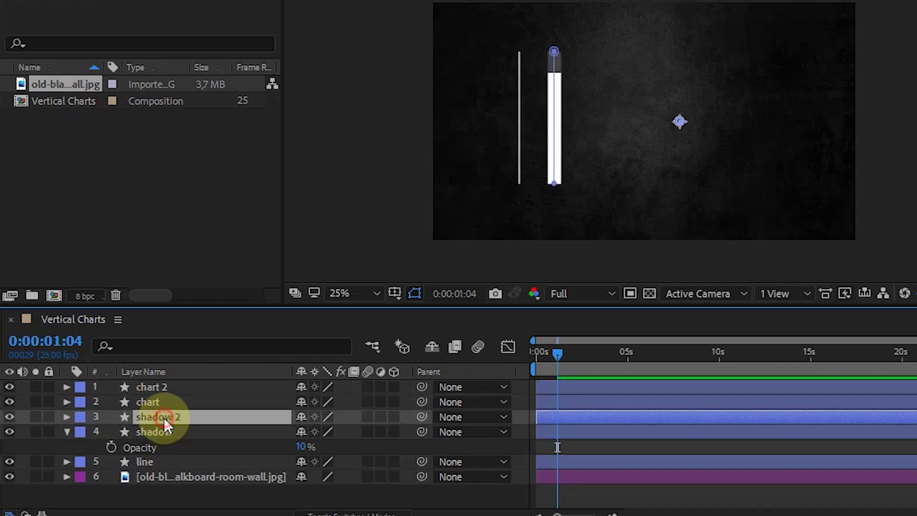
pyautogui.moveTo(164, 418); pyautogui.dragTo(163, 391)
pyautogui.keyDown('shift'); pyautogui.click(164, 387); pyautogui.keyUp('shift')
pyautogui.press('p')
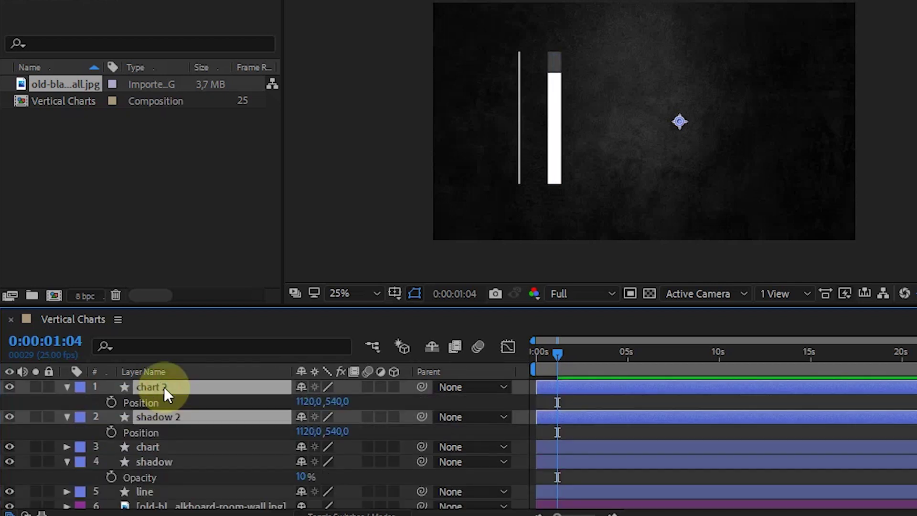
pyautogui.moveTo(303, 403); pyautogui.dragTo(444, 396)
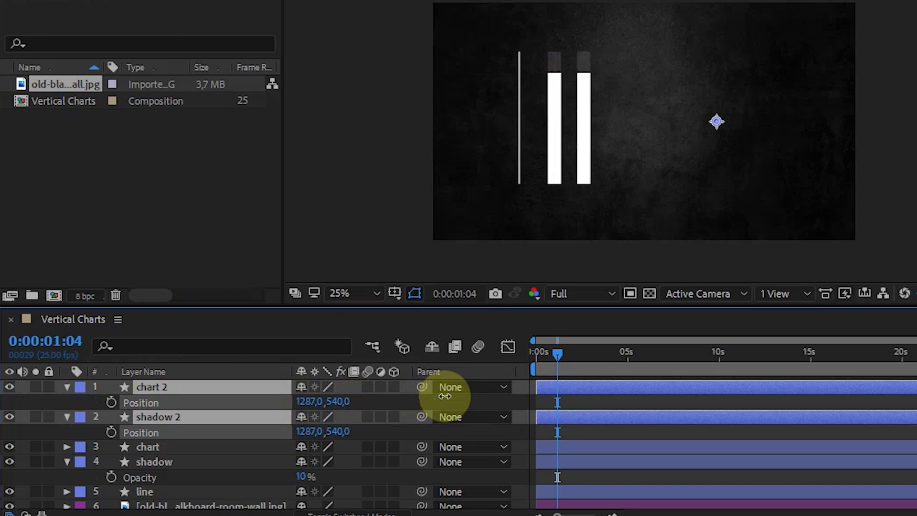
pyautogui.click(74, 437)
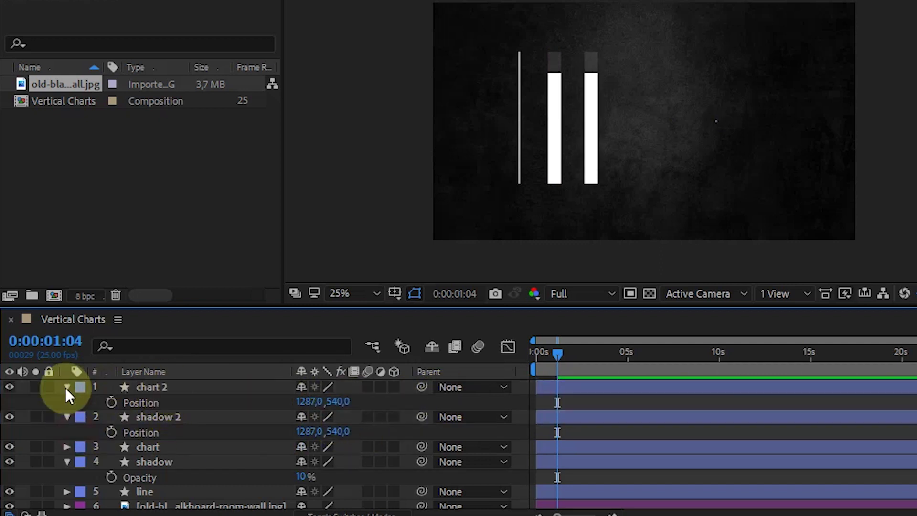
# Delay chart 2's Start keyframes slightly and lower its final height to 43%
pyautogui.click(154, 385)
pyautogui.press('u')
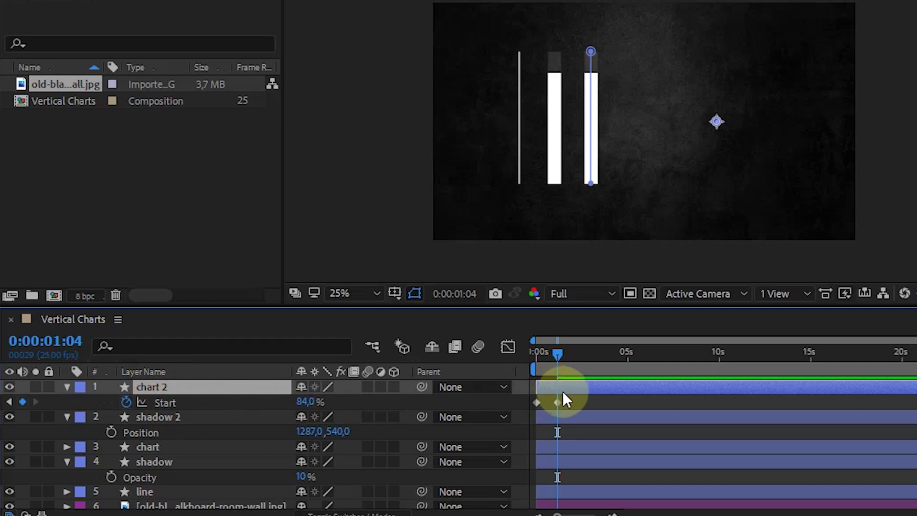
pyautogui.moveTo(558, 354); pyautogui.dragTo(547, 354)
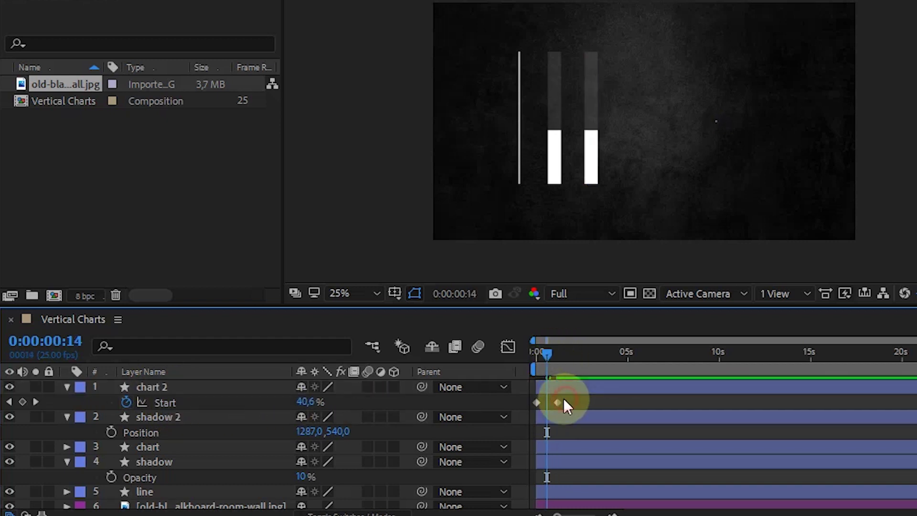
pyautogui.moveTo(548, 404); pyautogui.dragTo(579, 403)
pyautogui.click(553, 351)
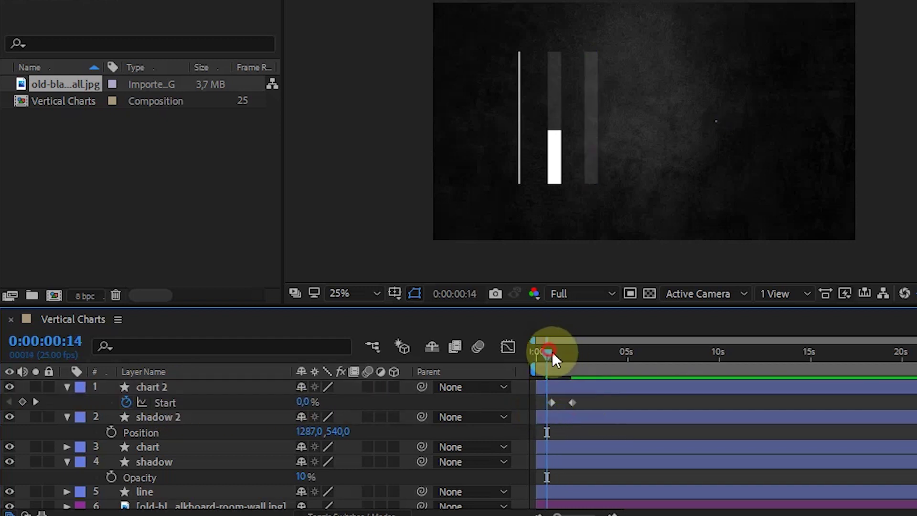
pyautogui.click(573, 355)
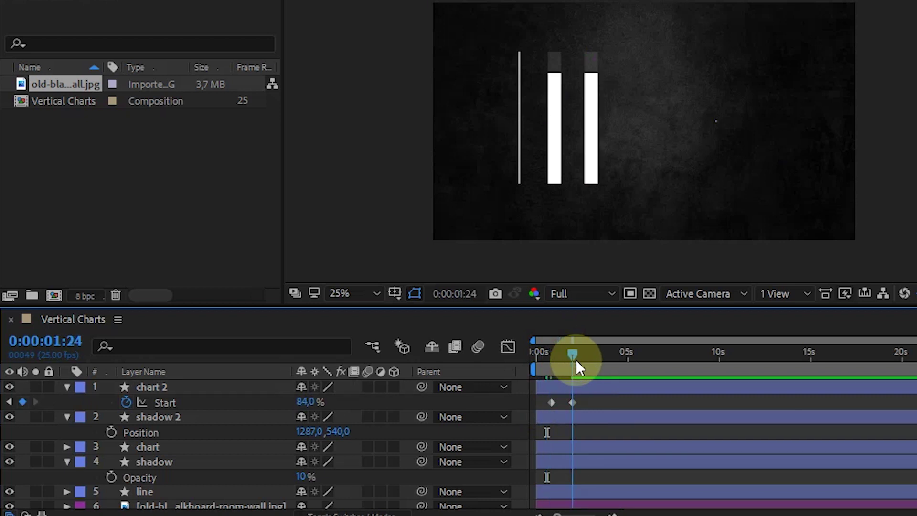
pyautogui.click(572, 402)
pyautogui.moveTo(310, 402); pyautogui.dragTo(265, 409)
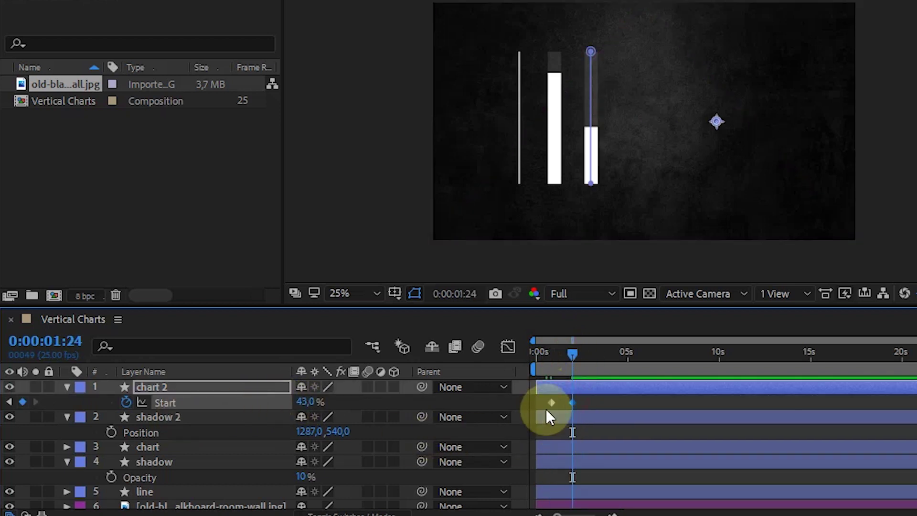
pyautogui.click(163, 423)
pyautogui.keyDown('ctrl'); pyautogui.click(163, 388); pyautogui.keyUp('ctrl')
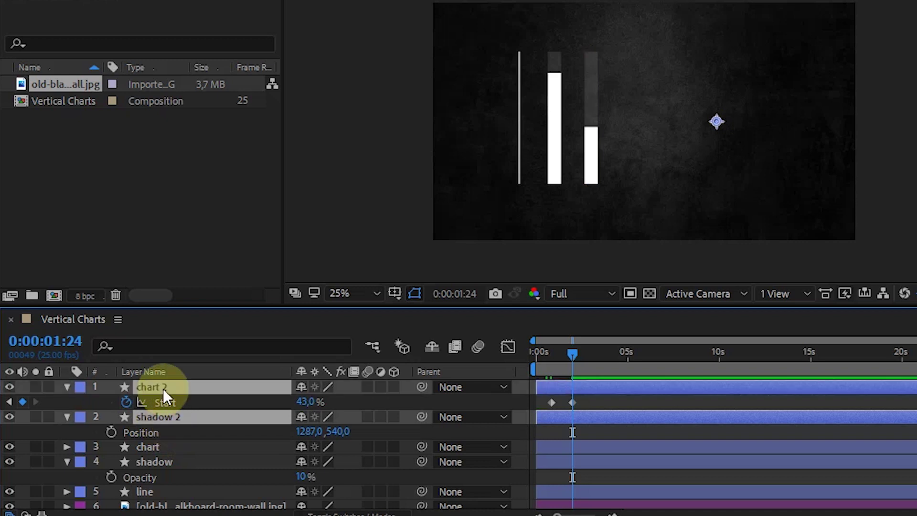
# Duplicate chart 2 and shadow 2 as chart 3 and shadow 3, with shadow 3 beneath chart 3
pyautogui.hotkey('ctrl', 'd')
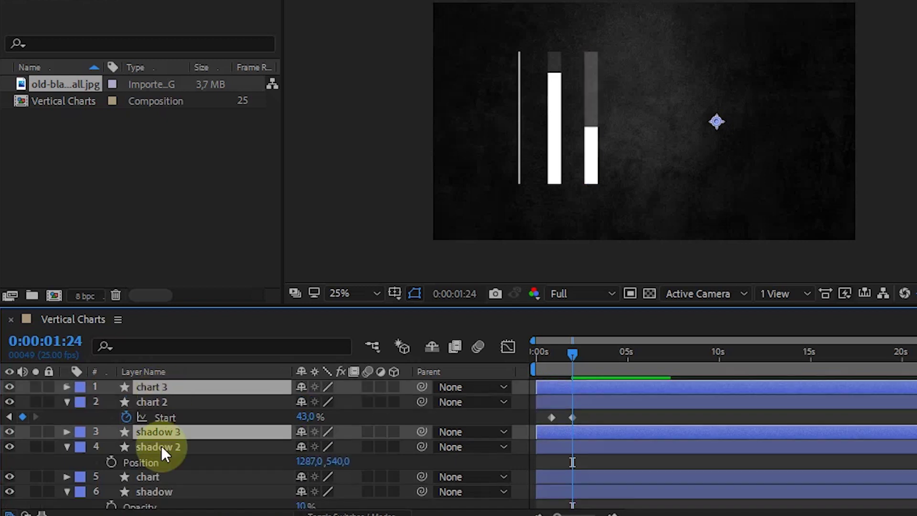
pyautogui.click(162, 446)
pyautogui.click(160, 430)
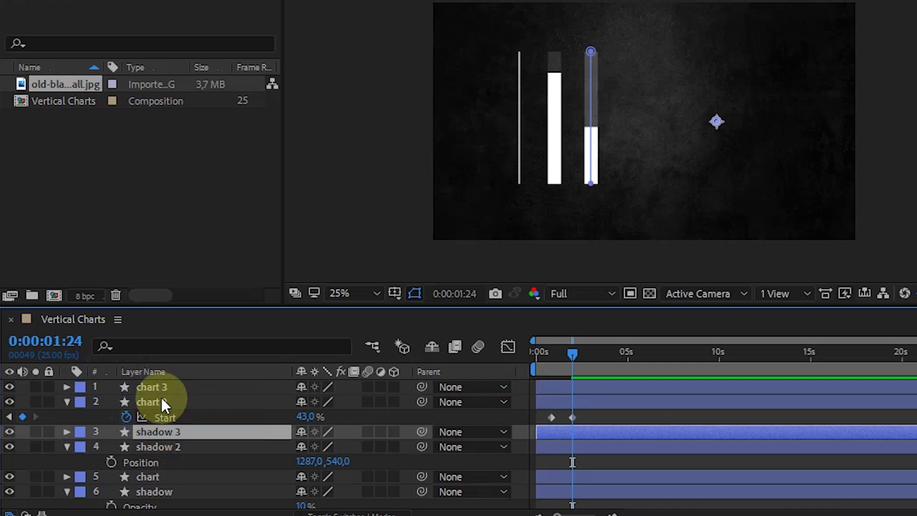
pyautogui.moveTo(160, 432); pyautogui.dragTo(163, 401)
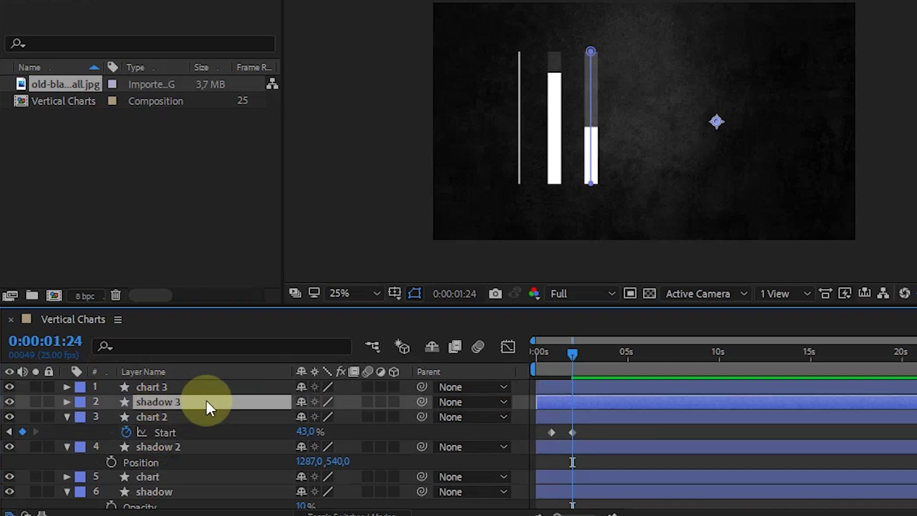
pyautogui.click(179, 386)
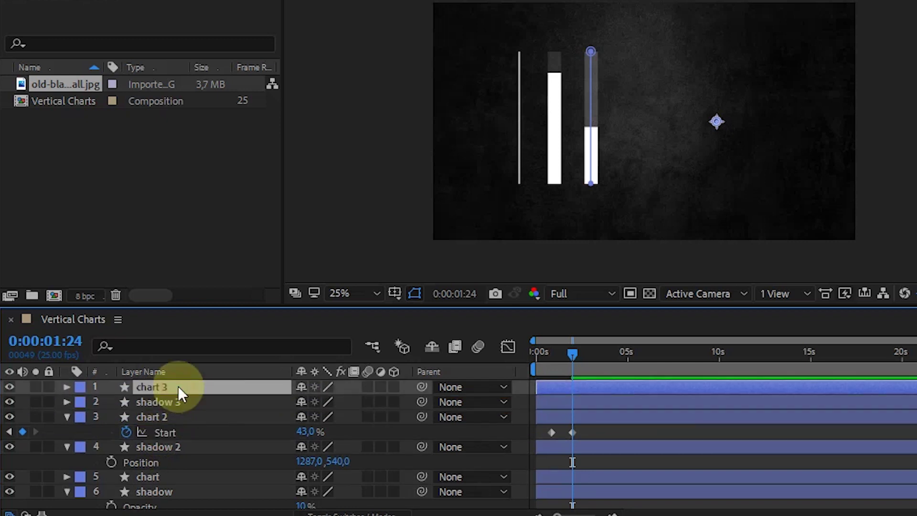
pyautogui.press('u')
# Shift chart 3's Start keyframes later and set its end value to 55%
pyautogui.moveTo(583, 405)
pyautogui.mouseDown()
pyautogui.moveTo(549, 407)
pyautogui.moveTo(574, 402)
pyautogui.mouseUp()
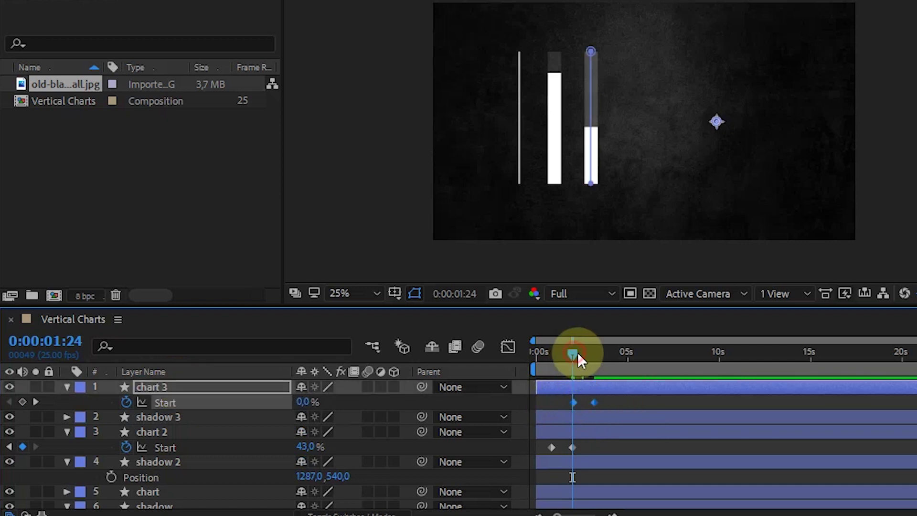
pyautogui.moveTo(577, 353); pyautogui.dragTo(594, 355)
pyautogui.click(595, 402)
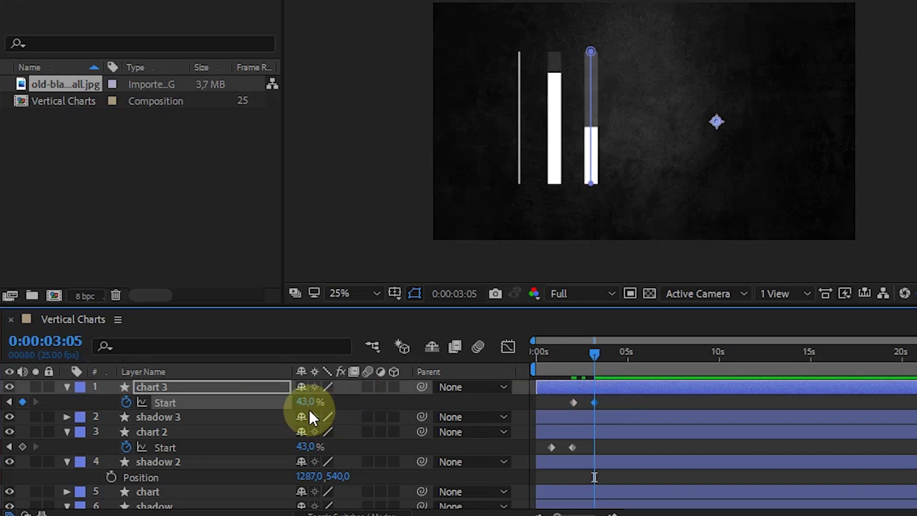
pyautogui.click(310, 402)
pyautogui.write('55')
pyautogui.click(607, 404)
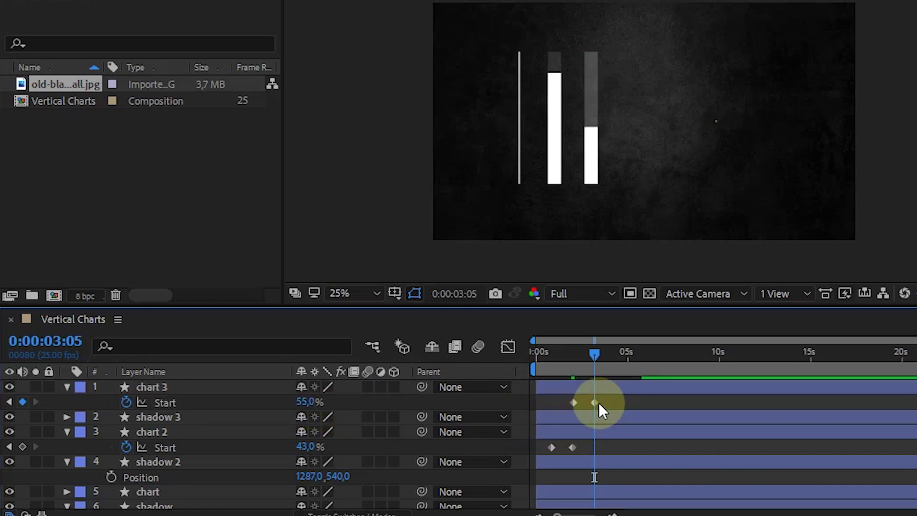
# Slide chart 3 and shadow 3 right to x 1455
pyautogui.click(156, 390)
pyautogui.keyDown('shift'); pyautogui.click(168, 417); pyautogui.keyUp('shift')
pyautogui.press('p')
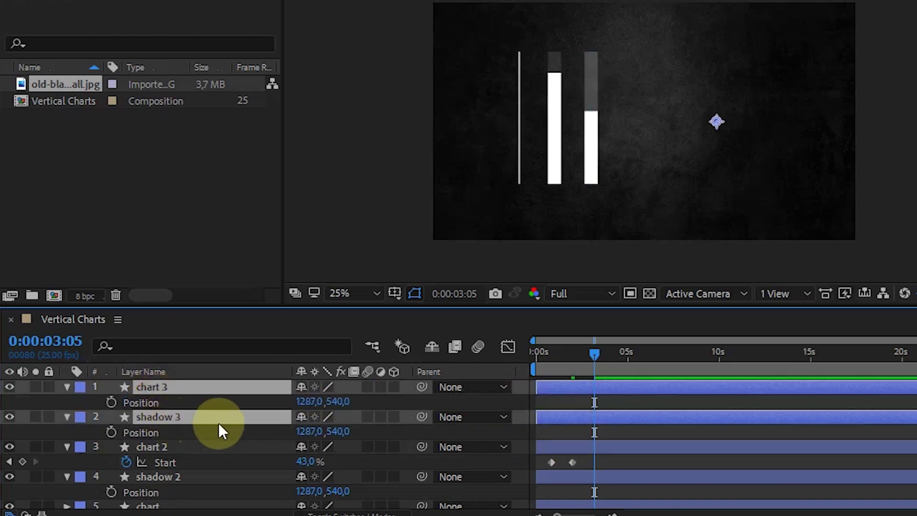
pyautogui.moveTo(308, 401); pyautogui.dragTo(441, 389)
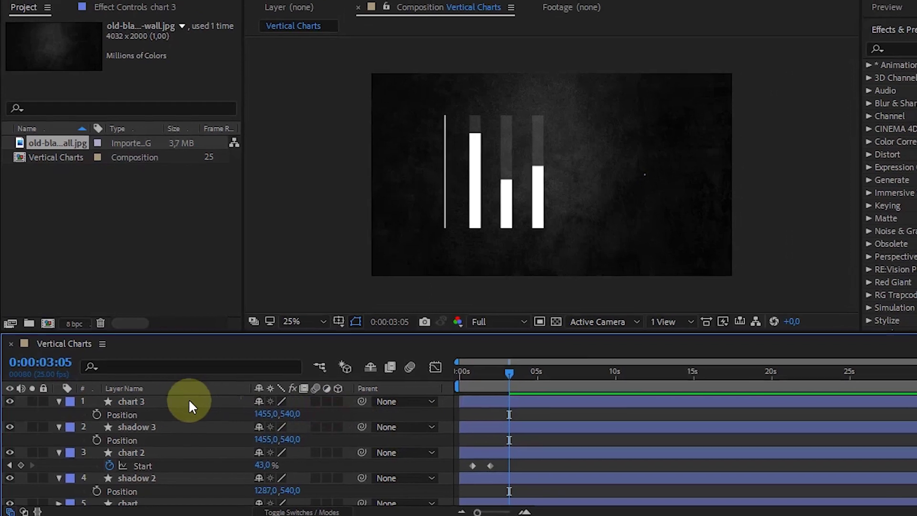
# Apply Easy Ease to the Start keyframes of chart 3, chart 2 and chart
pyautogui.click(175, 403)
pyautogui.press('u')
pyautogui.moveTo(446, 422); pyautogui.dragTo(440, 423)
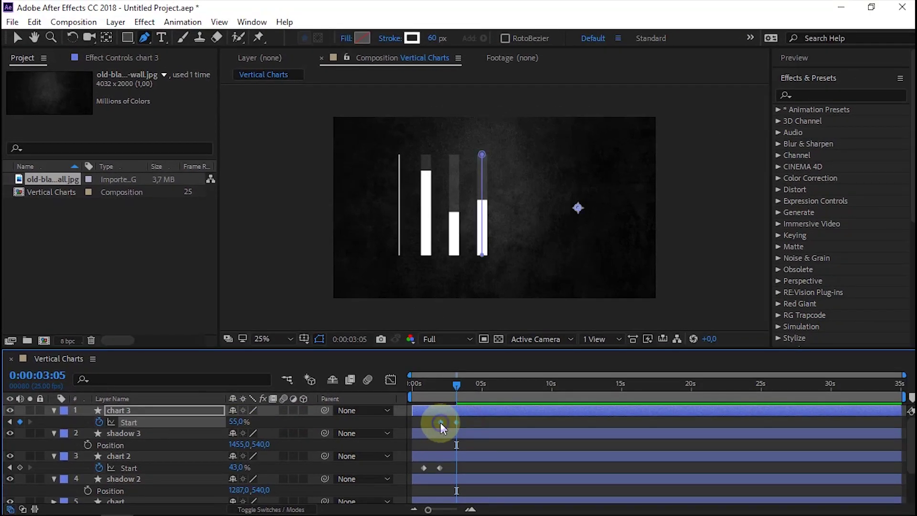
pyautogui.rightClick(441, 423)
pyautogui.click(631, 322)
pyautogui.moveTo(447, 468); pyautogui.dragTo(422, 466)
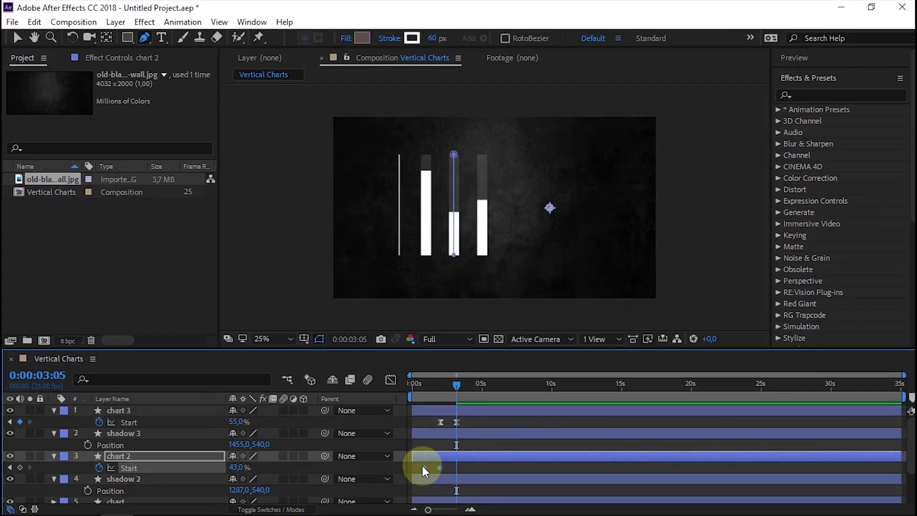
pyautogui.rightClick(422, 467)
pyautogui.click(628, 366)
pyautogui.scroll(-2, 494, 445)
pyautogui.click(129, 470)
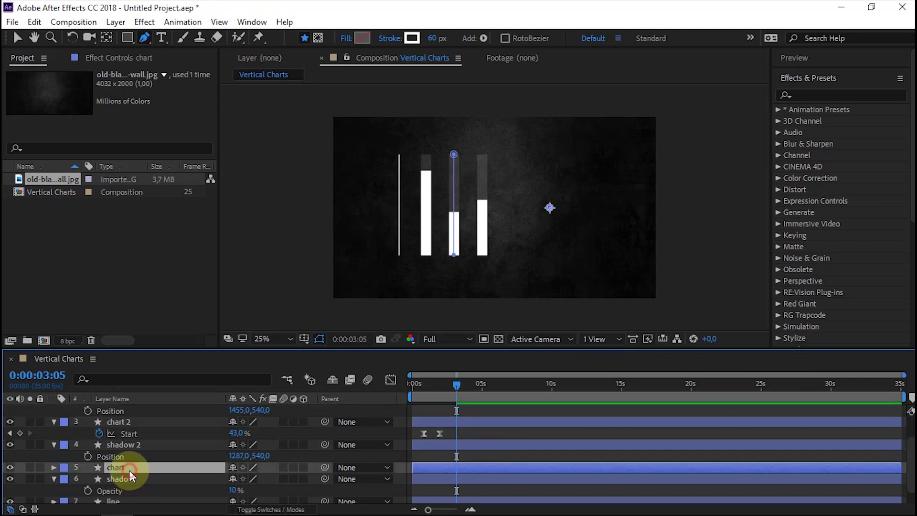
pyautogui.press('u')
pyautogui.moveTo(444, 475); pyautogui.dragTo(412, 479)
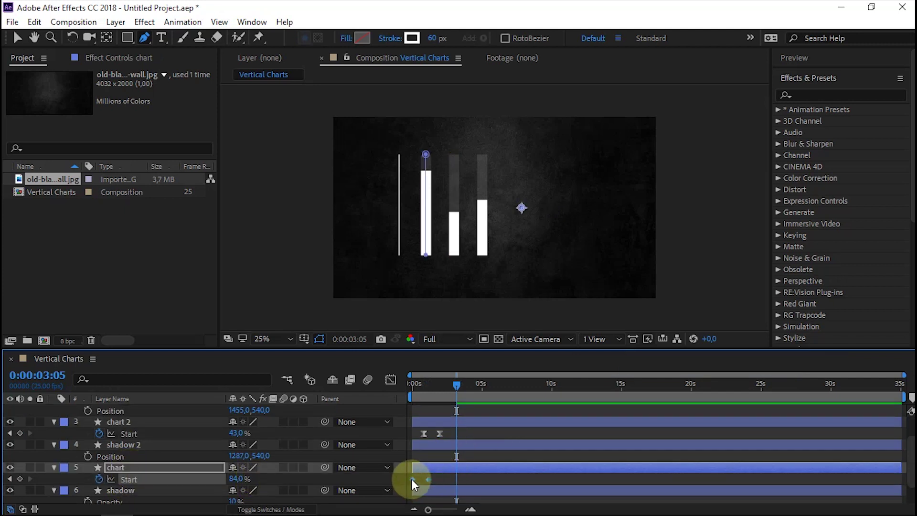
pyautogui.rightClick(412, 479)
pyautogui.click(575, 384)
# Preview the animation and shift the first and second bars' keyframes later to stagger them
pyautogui.click(410, 385)
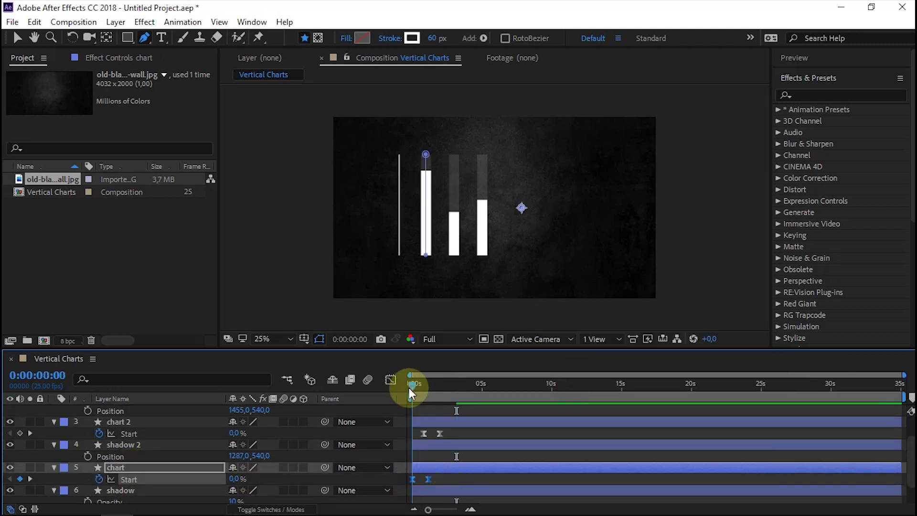
pyautogui.press('space')
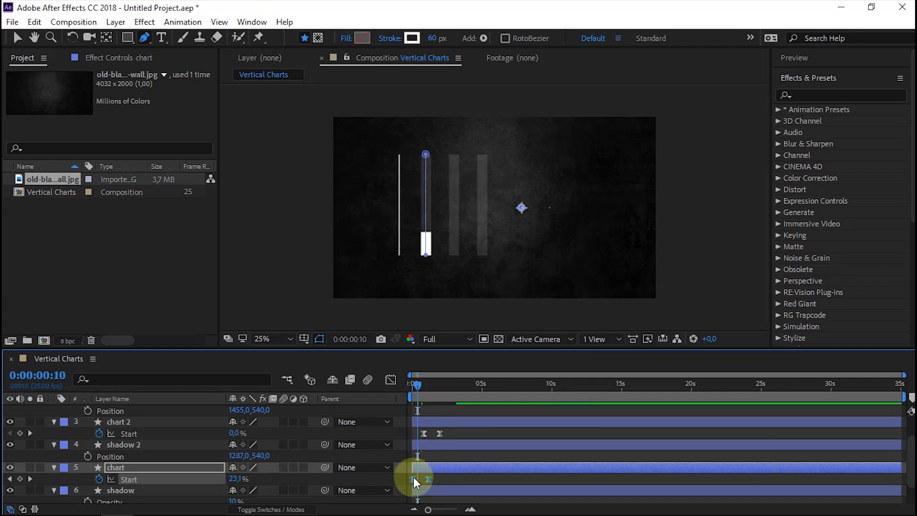
pyautogui.moveTo(418, 481); pyautogui.dragTo(423, 480)
pyautogui.moveTo(424, 434); pyautogui.dragTo(449, 423)
pyautogui.hotkey('ctrl', 'd')
pyautogui.click(406, 385)
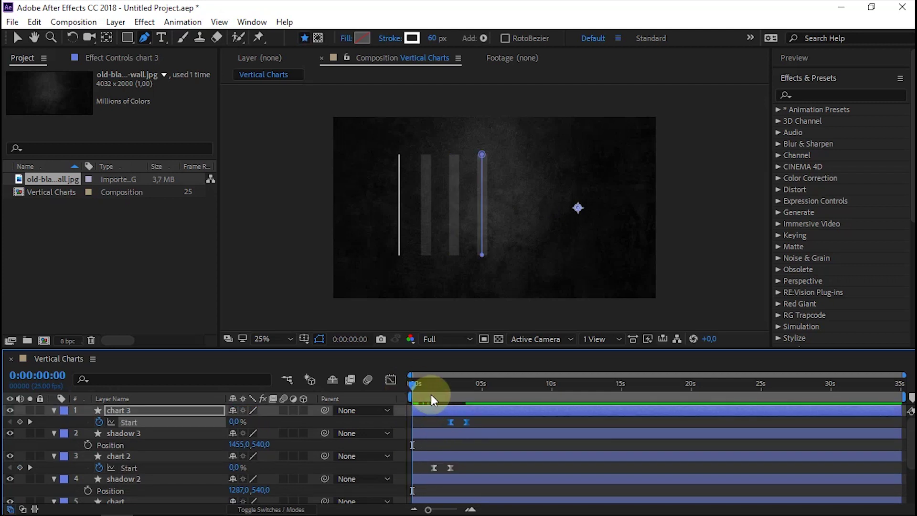
pyautogui.press('space')
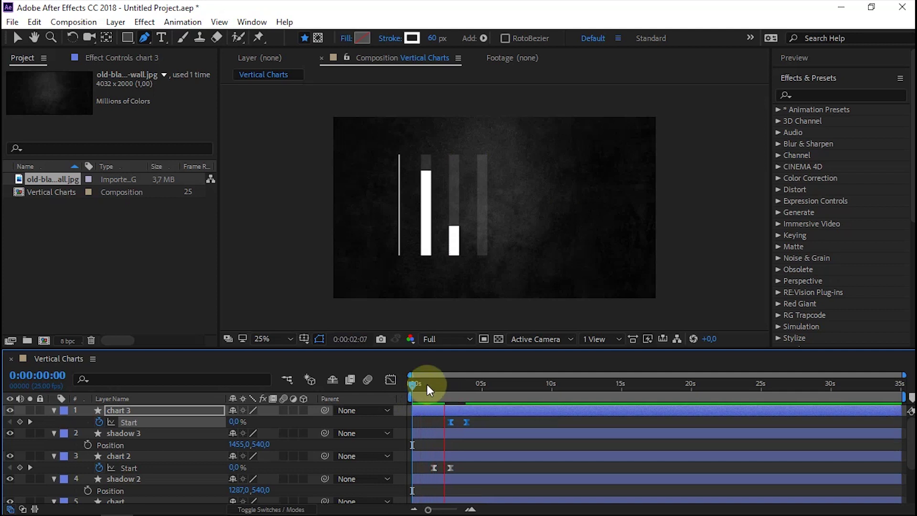
pyautogui.click(453, 384)
pyautogui.moveTo(454, 385); pyautogui.dragTo(402, 397)
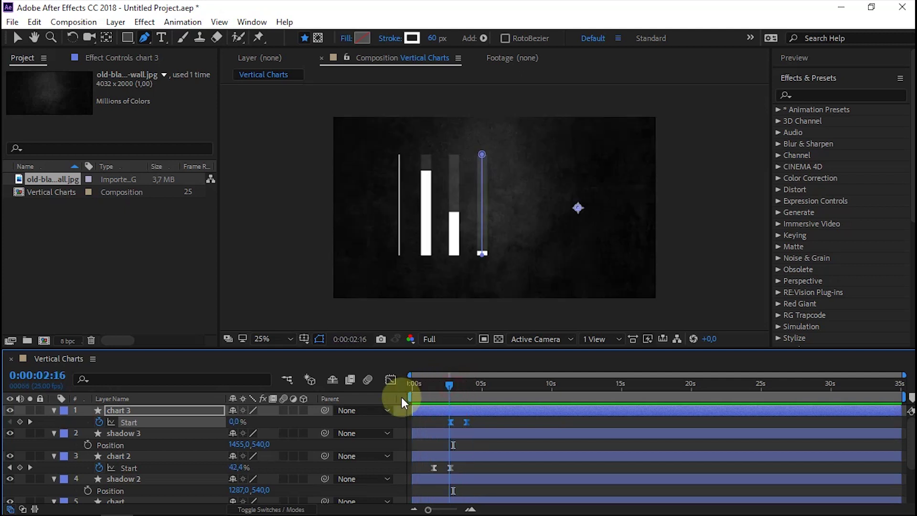
pyautogui.press('space')
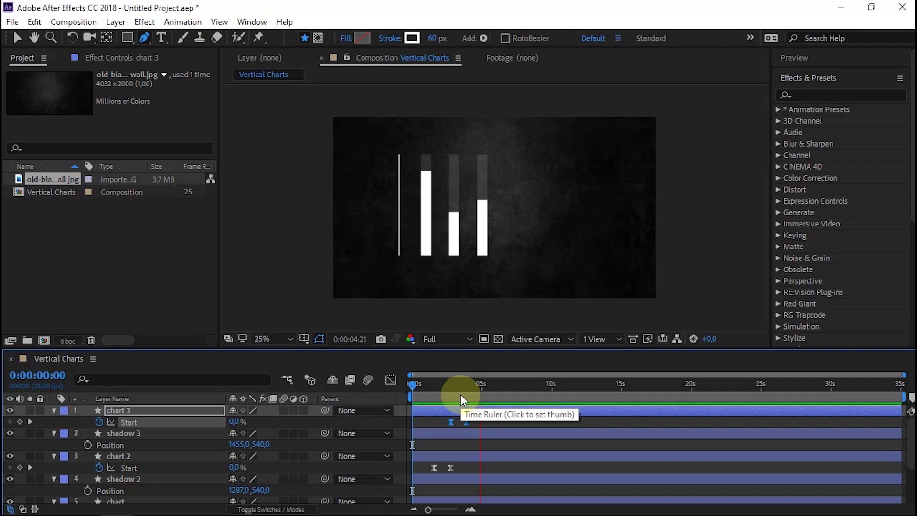
pyautogui.press('space')
pyautogui.press('j')
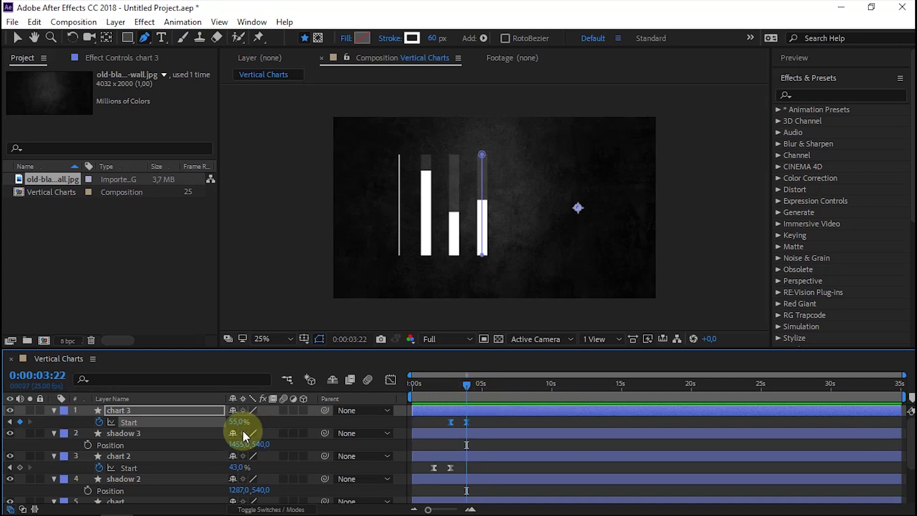
# Set chart 3's stroke colour to blue (4960D5)
pyautogui.click(145, 412)
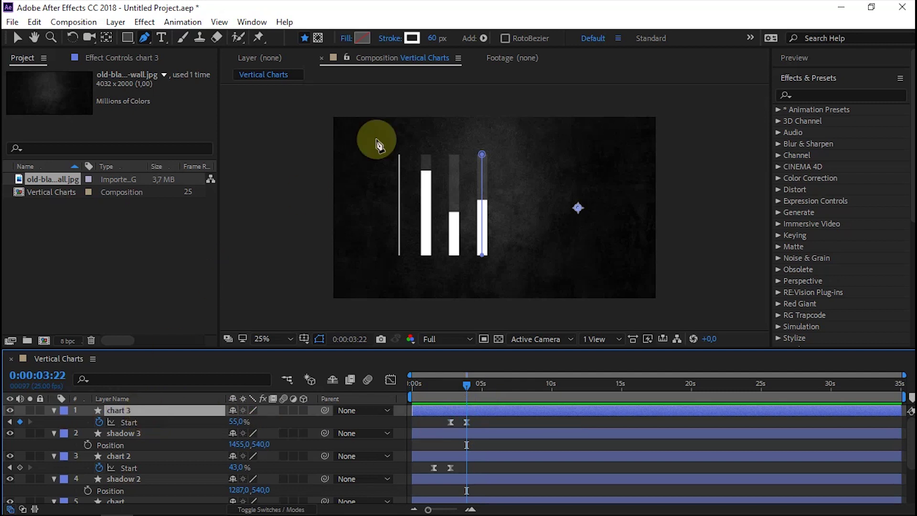
pyautogui.click(415, 38)
pyautogui.click(78, 207)
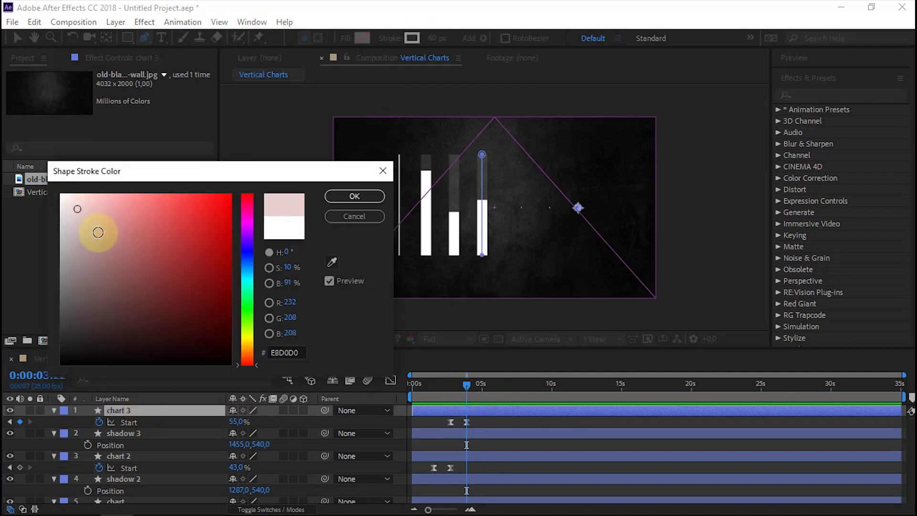
pyautogui.click(110, 224)
pyautogui.moveTo(245, 243); pyautogui.dragTo(247, 255)
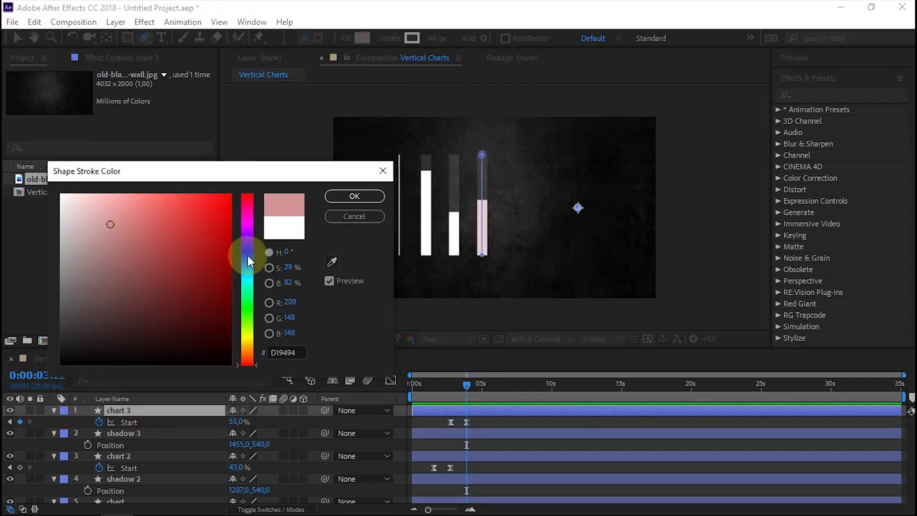
pyautogui.click(337, 202)
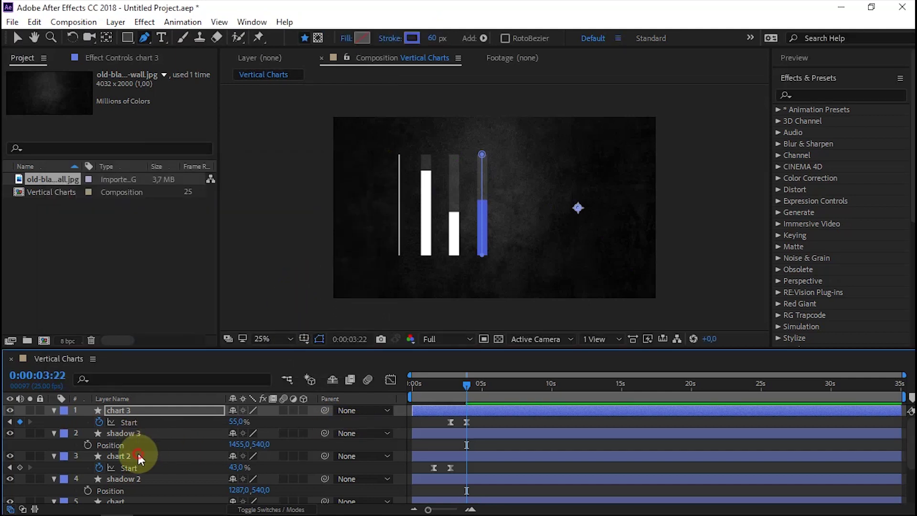
# Set chart 2's stroke colour to red (EA1C1C)
pyautogui.click(138, 454)
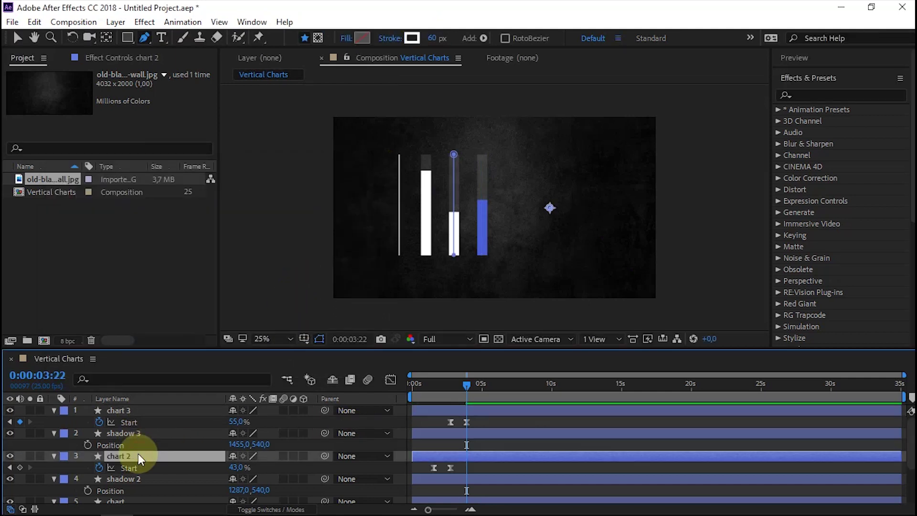
pyautogui.click(411, 38)
pyautogui.click(210, 207)
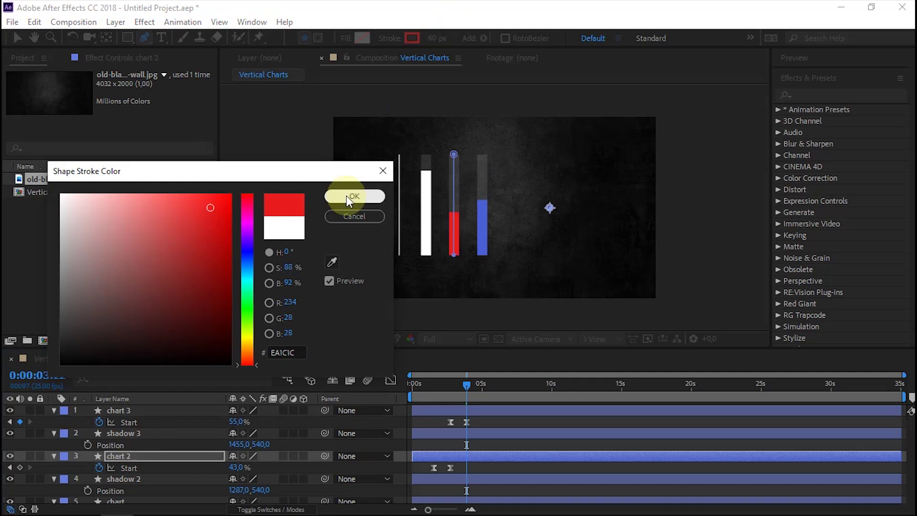
pyautogui.click(345, 195)
pyautogui.scroll(-3, 150, 432)
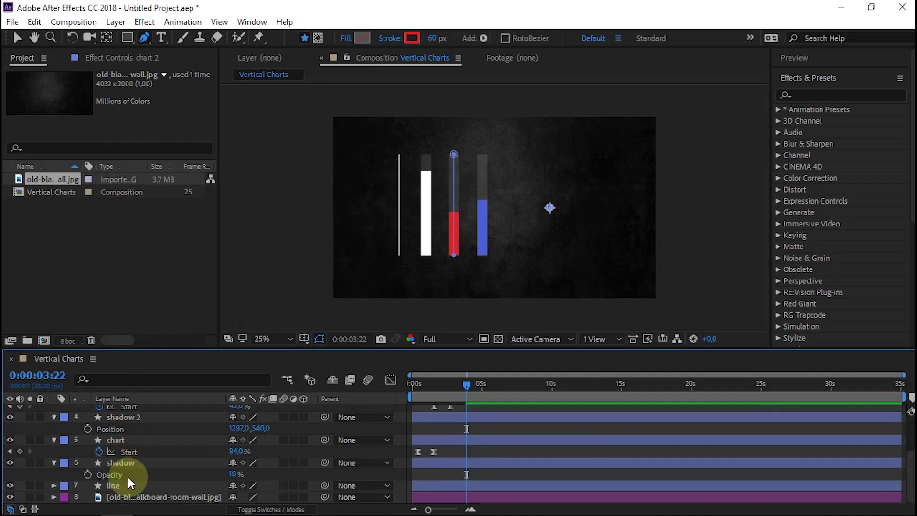
# Extend the line layer's path from its bottom vertex with a horizontal segment under the bars
pyautogui.click(129, 484)
pyautogui.click(400, 258)
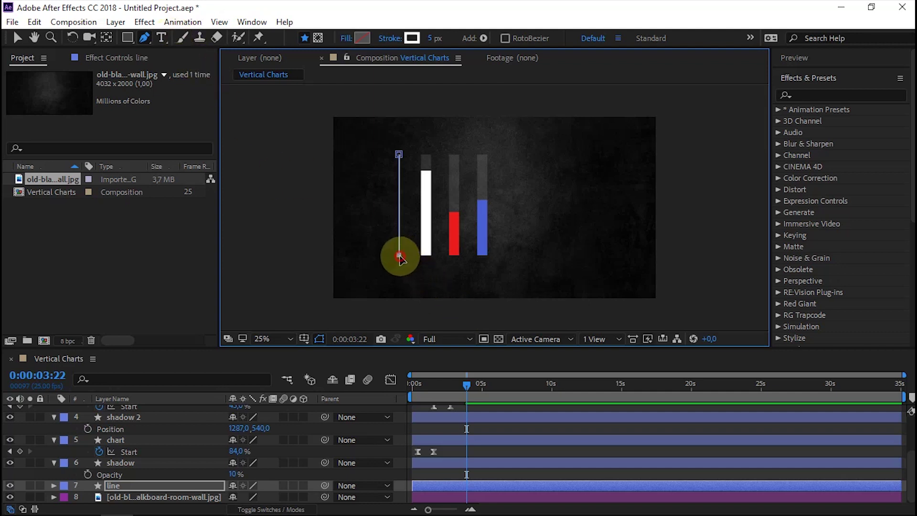
pyautogui.click(503, 255)
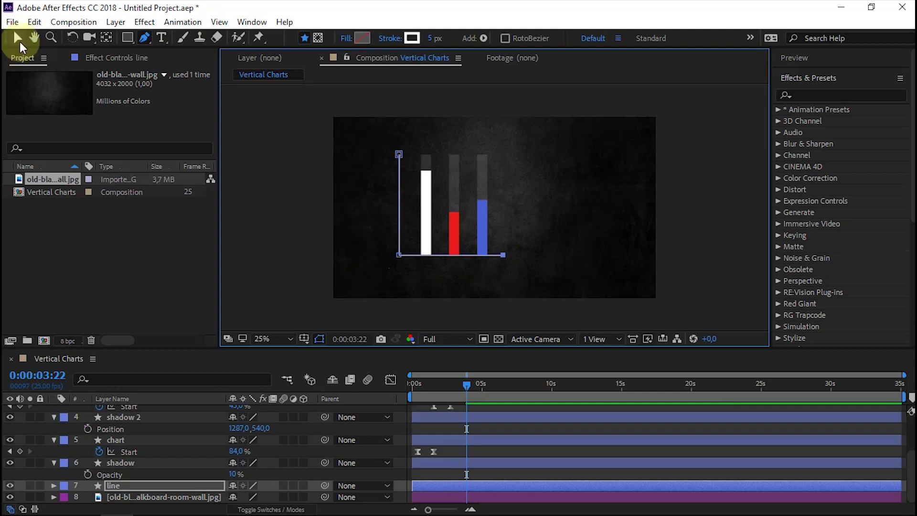
pyautogui.scroll(4, 304, 462)
# Create a white '100%' text label in Arial Rounded MT
pyautogui.click(162, 37)
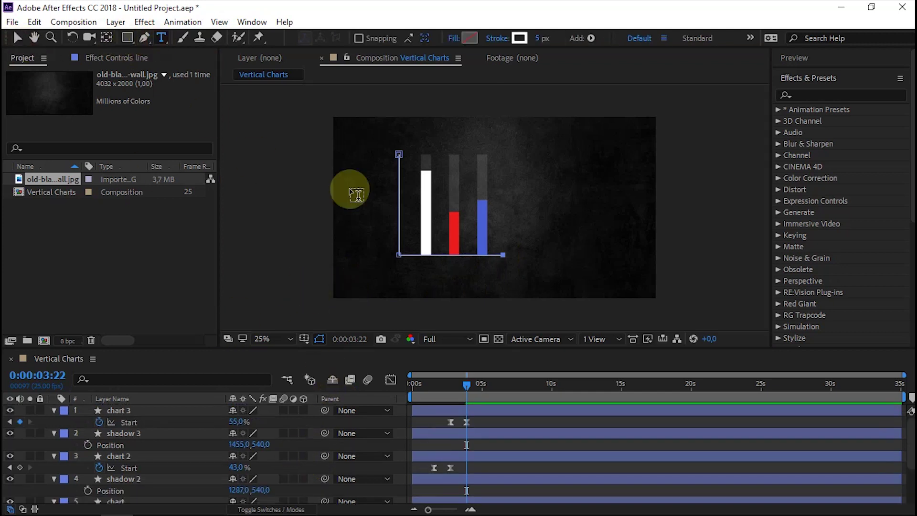
pyautogui.click(362, 141)
pyautogui.write('100')
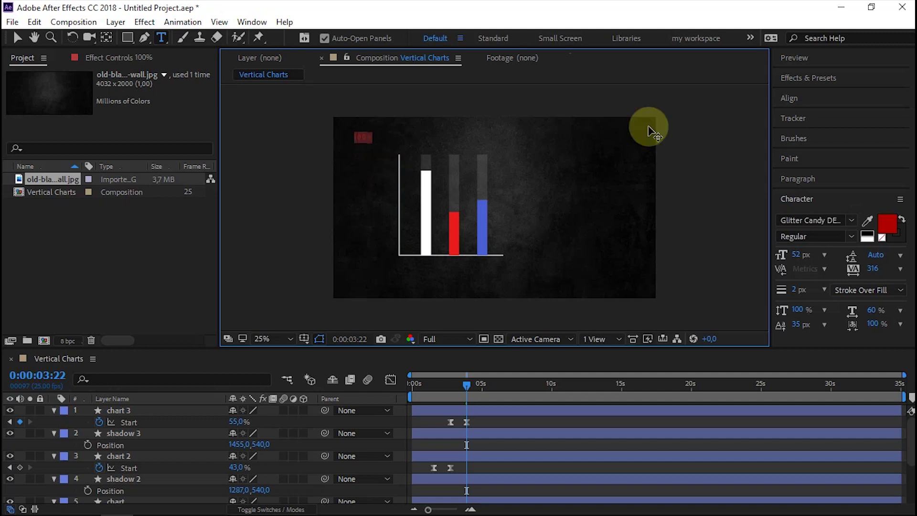
pyautogui.click(888, 225)
pyautogui.click(354, 195)
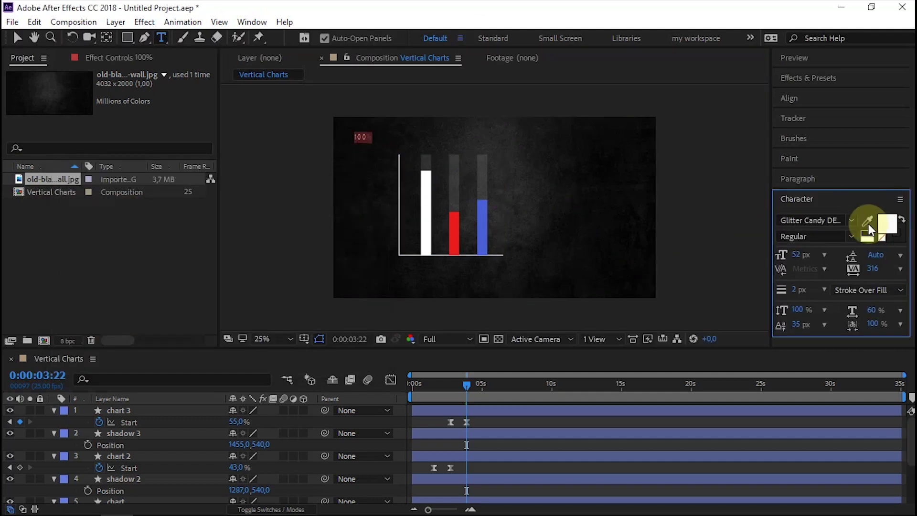
pyautogui.click(852, 220)
pyautogui.scroll(-1, 772, 351)
pyautogui.scroll(3, 773, 356)
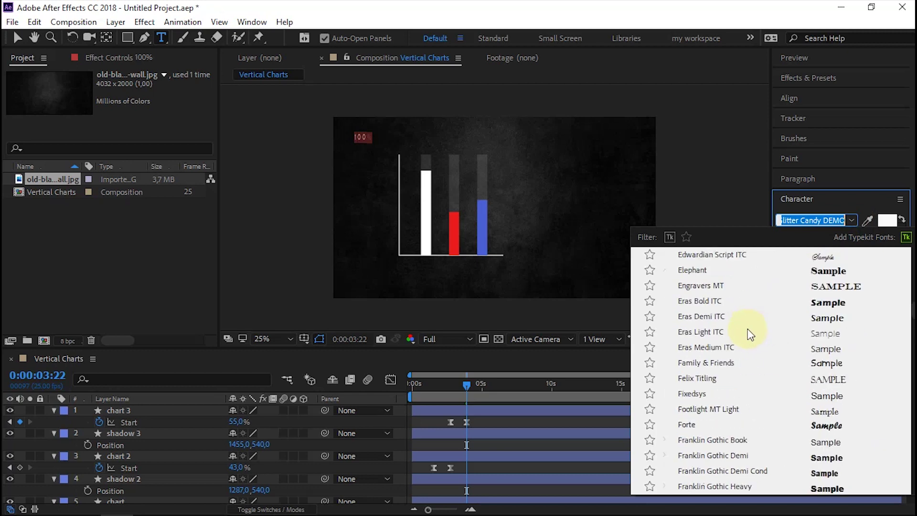
pyautogui.scroll(3, 750, 332)
pyautogui.scroll(3, 741, 323)
pyautogui.scroll(3, 733, 328)
pyautogui.click(725, 349)
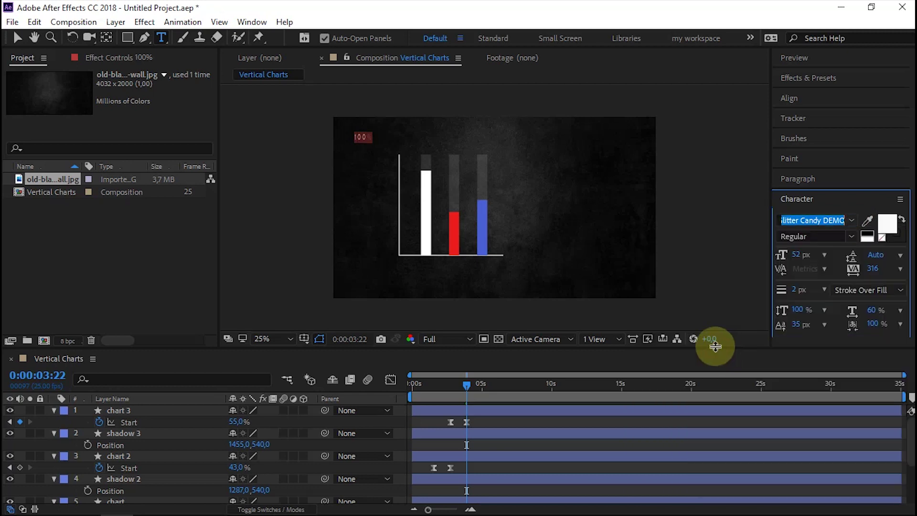
# Place the 100% label beside the axis top and add a copy lower down
pyautogui.click(18, 38)
pyautogui.press('.')
pyautogui.moveTo(351, 165); pyautogui.dragTo(366, 207)
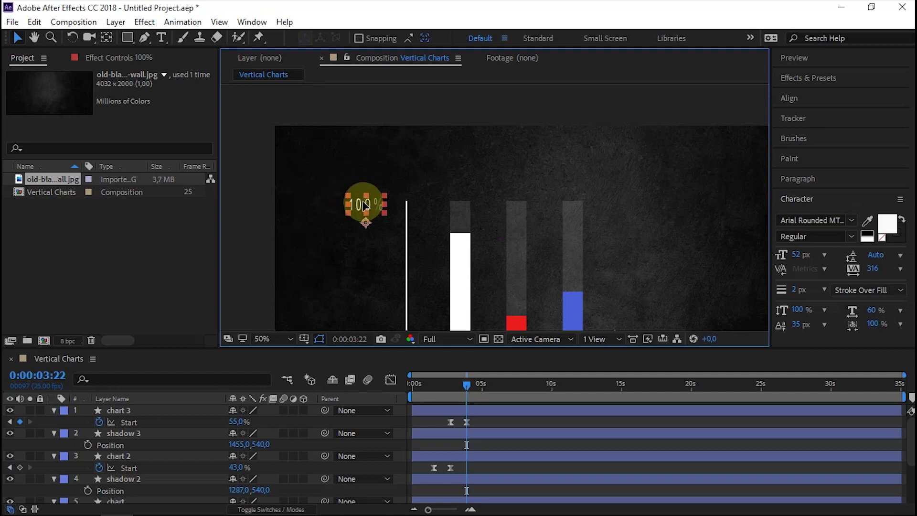
pyautogui.moveTo(367, 206)
pyautogui.mouseDown()
pyautogui.moveTo(365, 270)
pyautogui.moveTo(360, 202)
pyautogui.mouseUp()
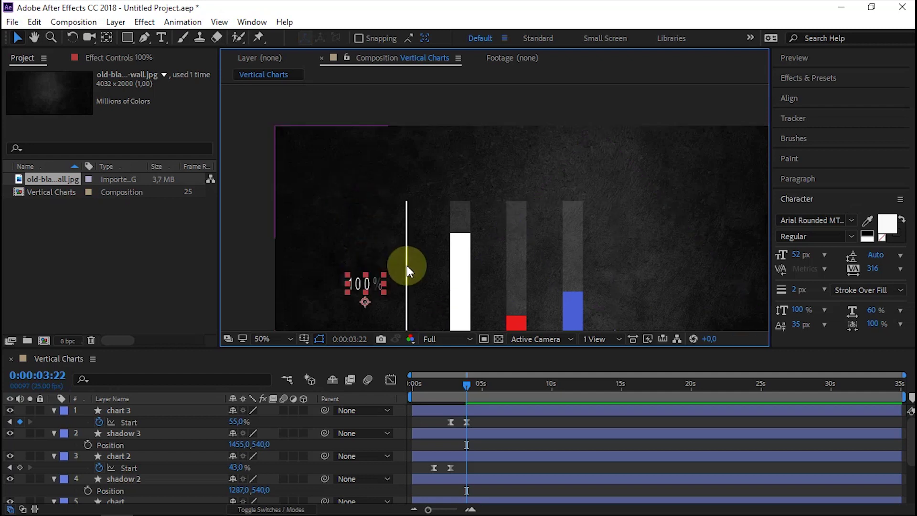
pyautogui.hotkey('ctrl', 'd')
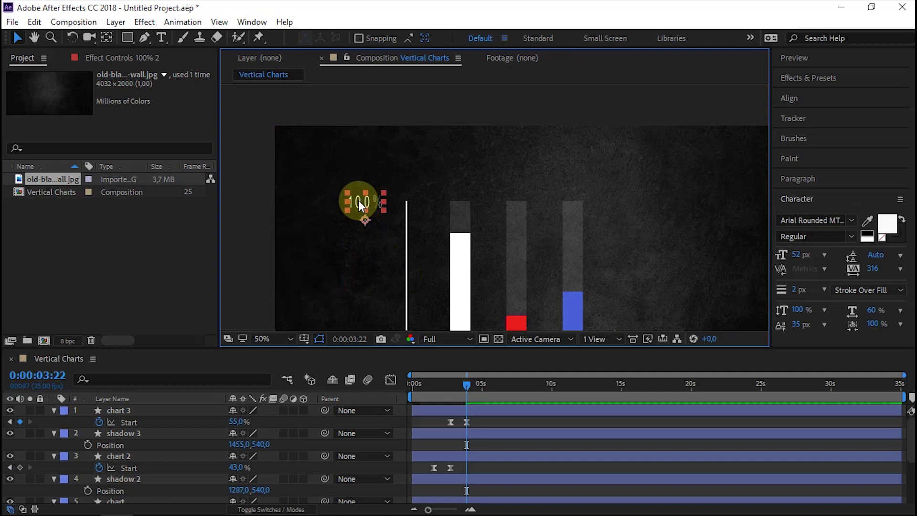
pyautogui.moveTo(358, 200); pyautogui.dragTo(356, 285)
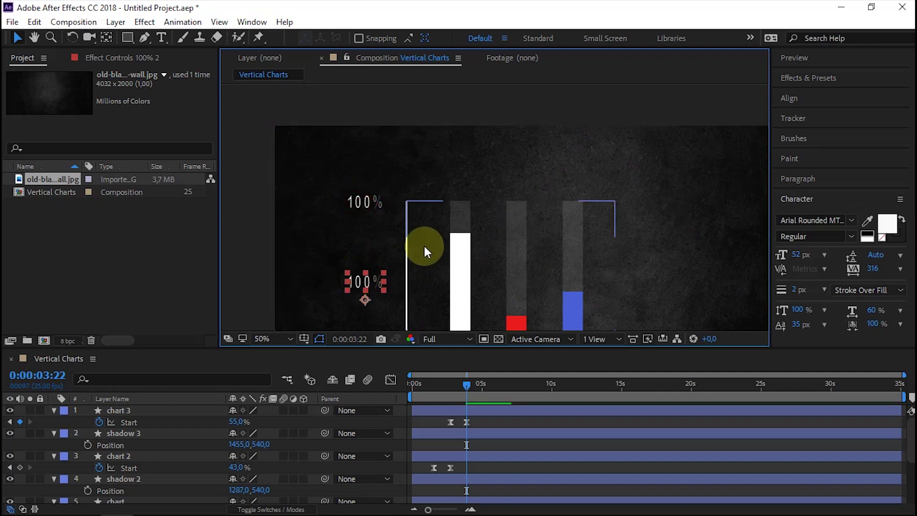
pyautogui.scroll(-3, 358, 154)
# Change the copied label's text to '50%'
pyautogui.doubleClick(358, 152)
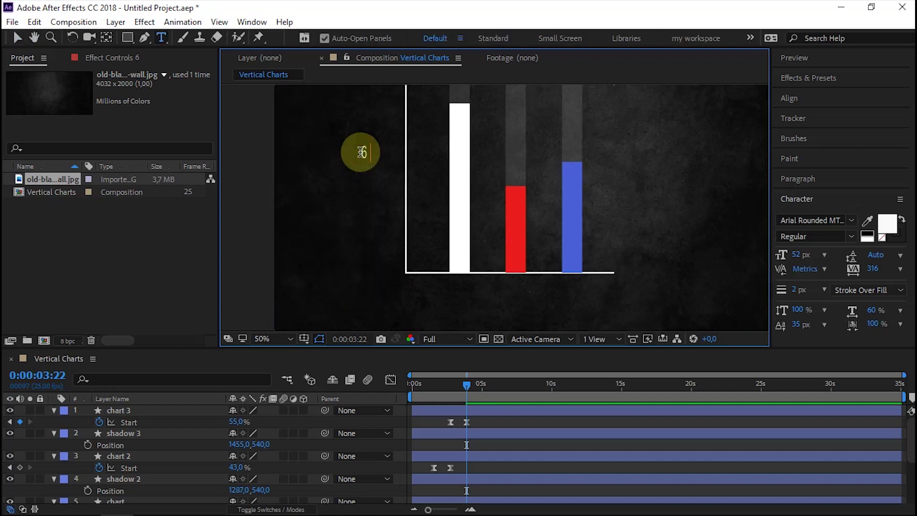
pyautogui.write('50%')
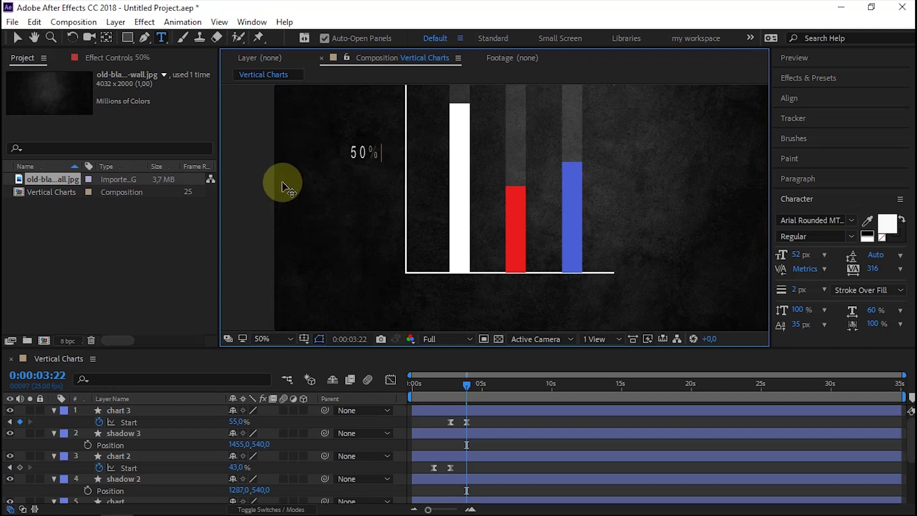
pyautogui.press('Escape')
pyautogui.press('v')
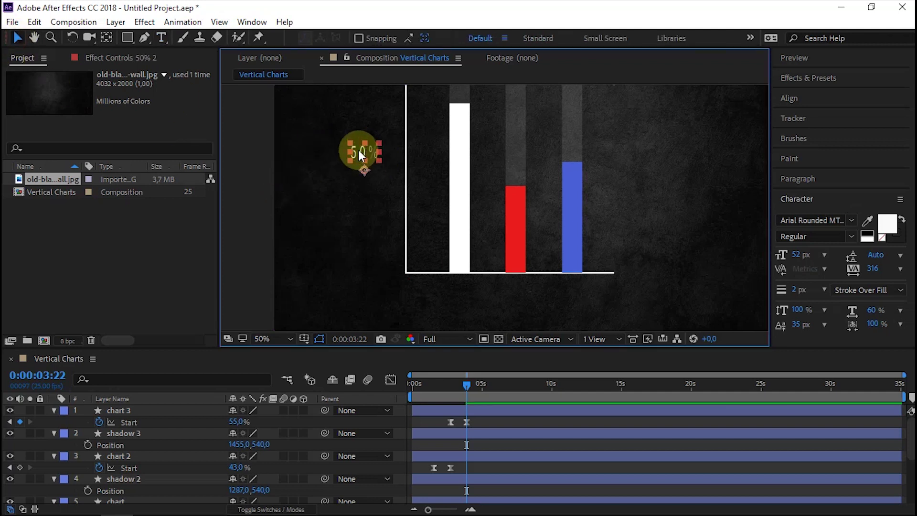
# Duplicate the 50% label, move it to the axis base and change it to '0%'
pyautogui.hotkey('ctrl', 'd')
pyautogui.moveTo(361, 154); pyautogui.dragTo(364, 271)
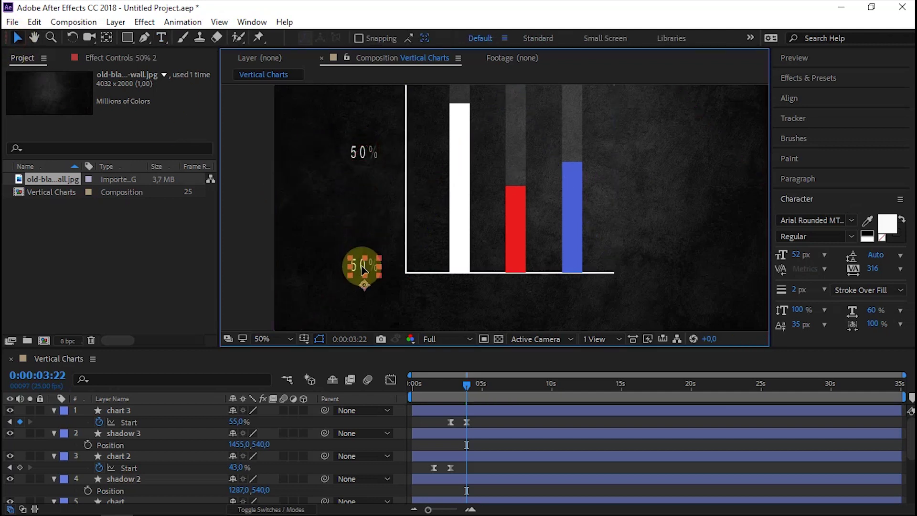
pyautogui.doubleClick(362, 271)
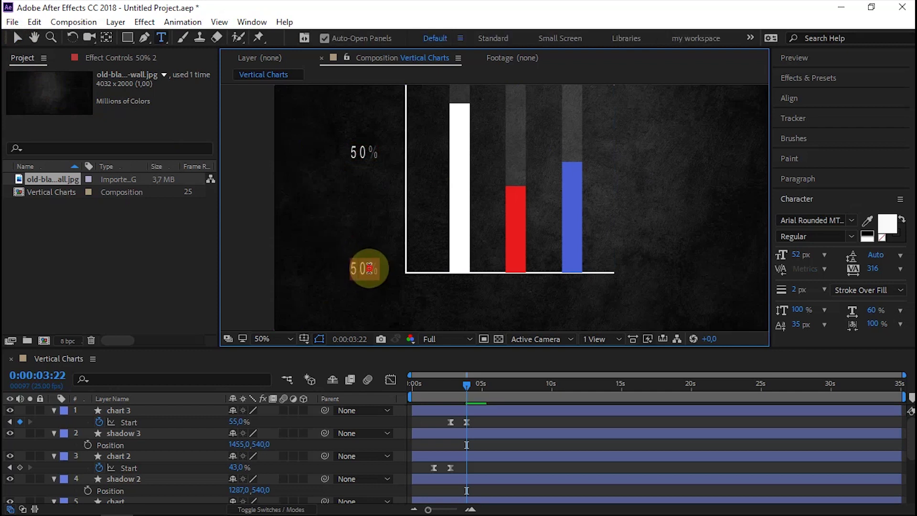
pyautogui.moveTo(350, 270); pyautogui.dragTo(368, 270)
pyautogui.write('0')
pyautogui.click(29, 43)
pyautogui.click(368, 273)
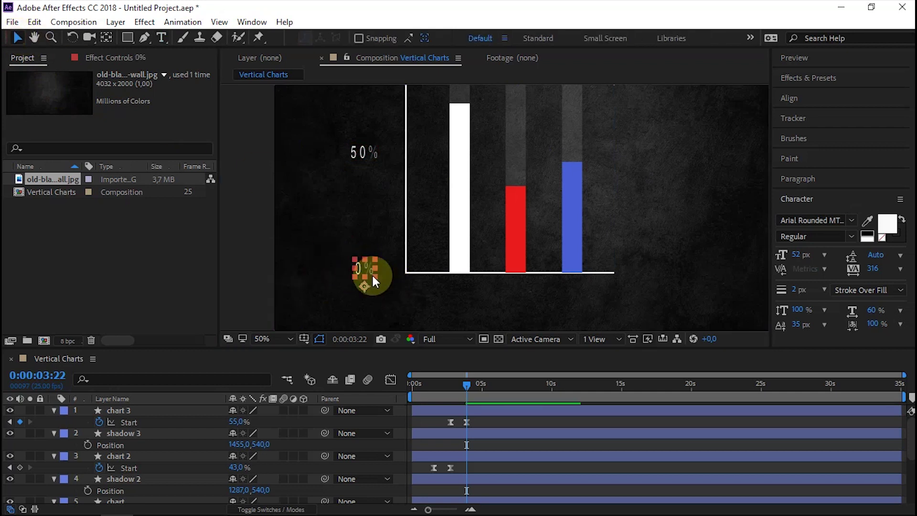
# Duplicate the 0% label below the first bar and begin editing its text
pyautogui.click(368, 275)
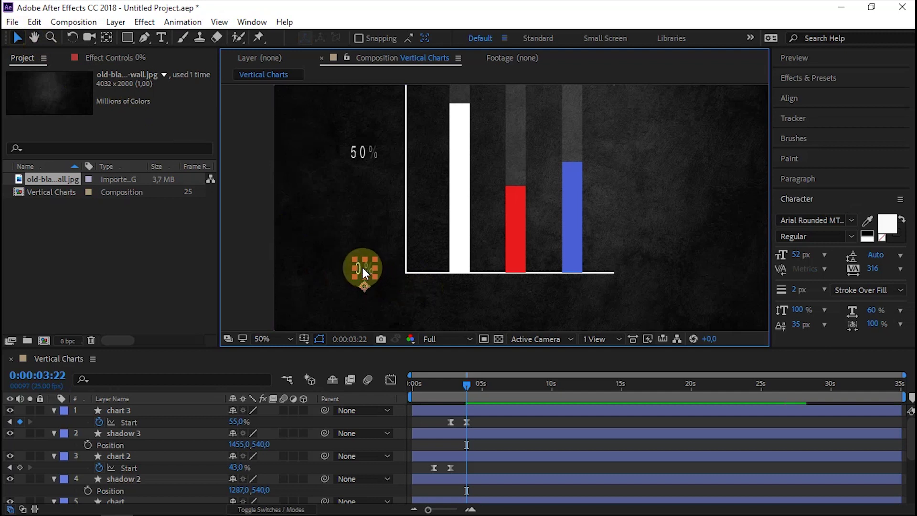
pyautogui.hotkey('ctrl', 'd')
pyautogui.moveTo(368, 274); pyautogui.dragTo(456, 298)
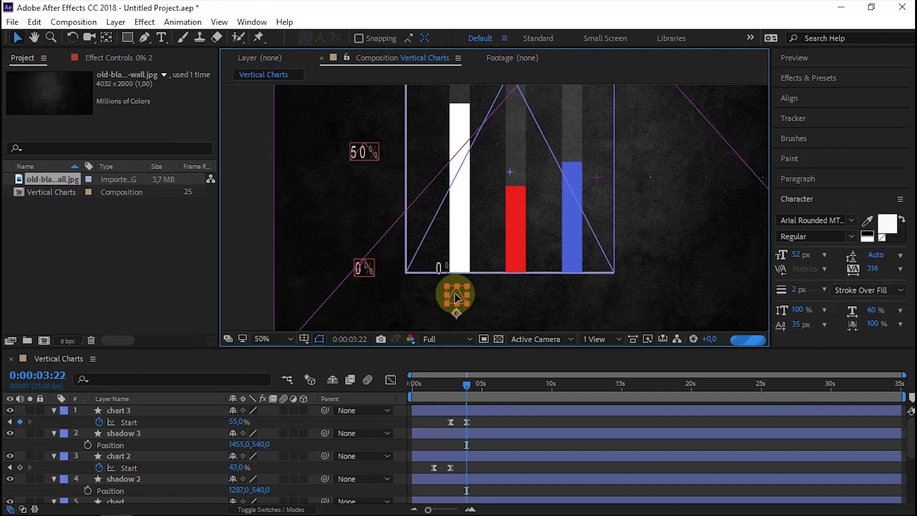
pyautogui.doubleClick(456, 299)
pyautogui.write('202')
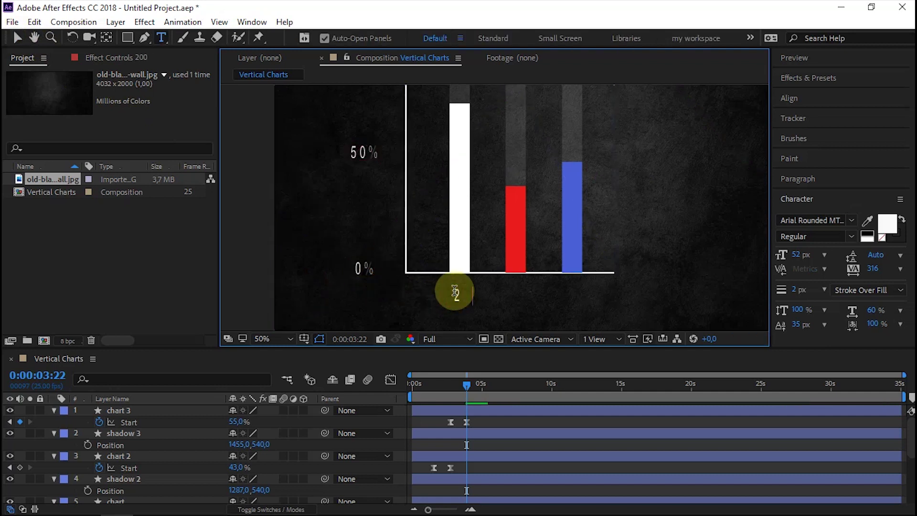